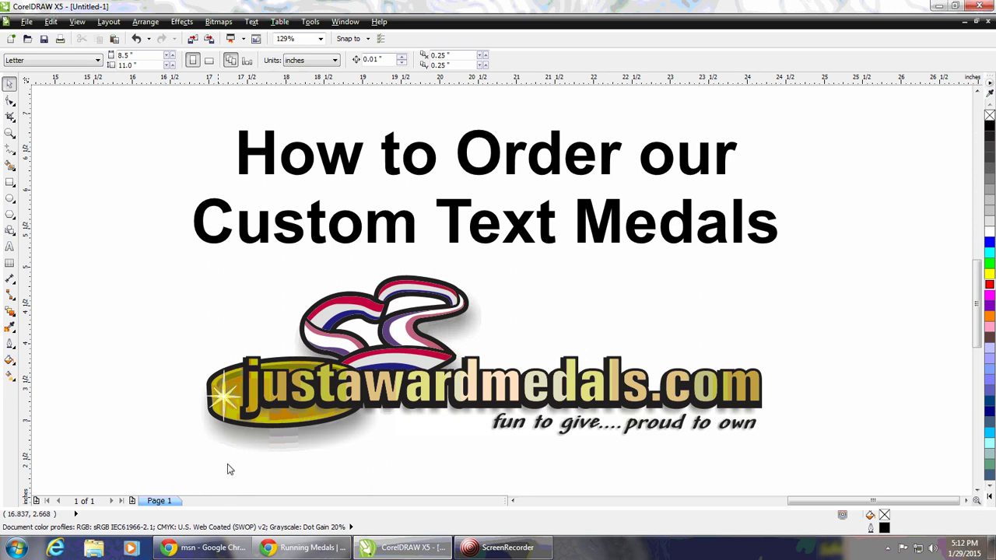
- Bring the Chrome Running Medals product page to the front
click(299, 546)
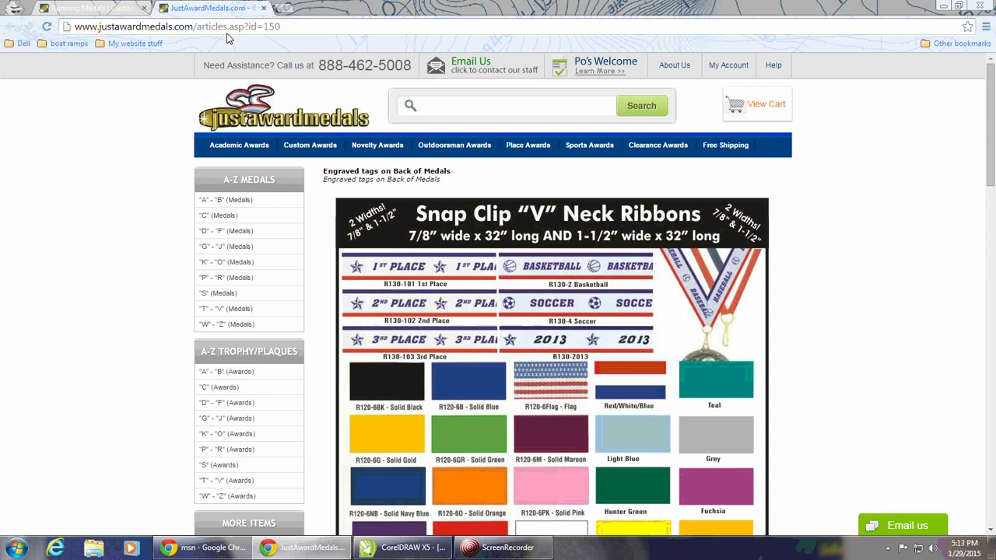
- Go back to the running medal page and set the neckband to blue, 7/8" wide
scroll(720, 266, down, 2)
scroll(719, 266, down, 2)
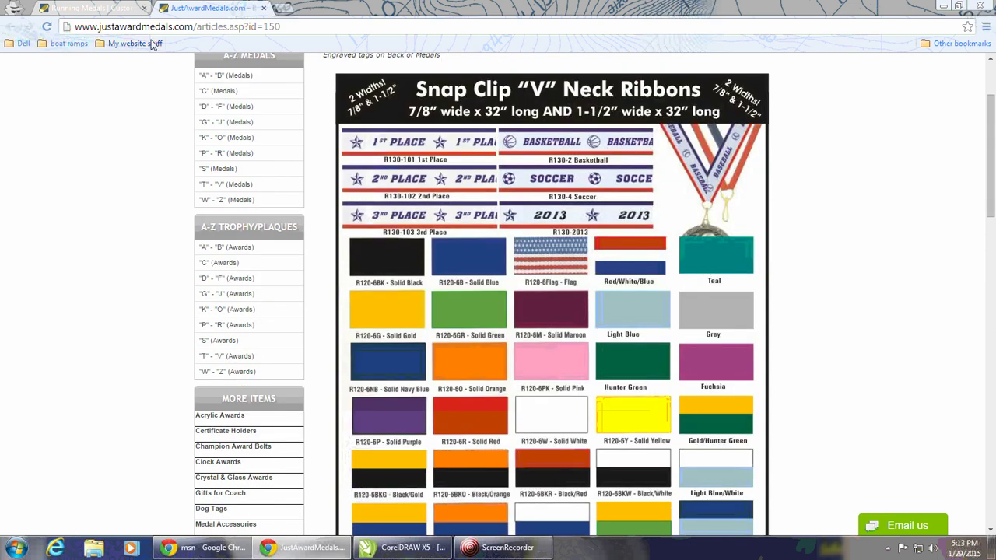
click(94, 8)
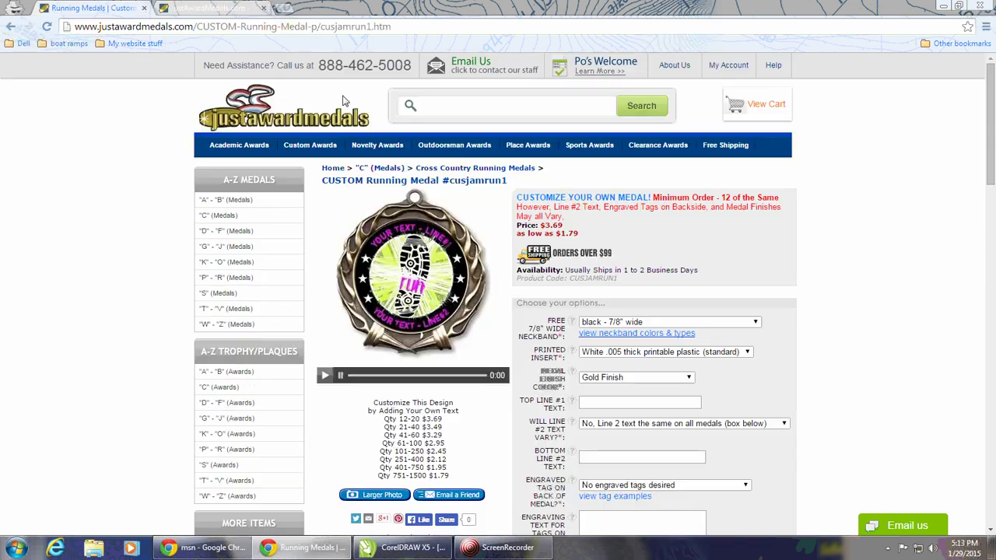
click(756, 325)
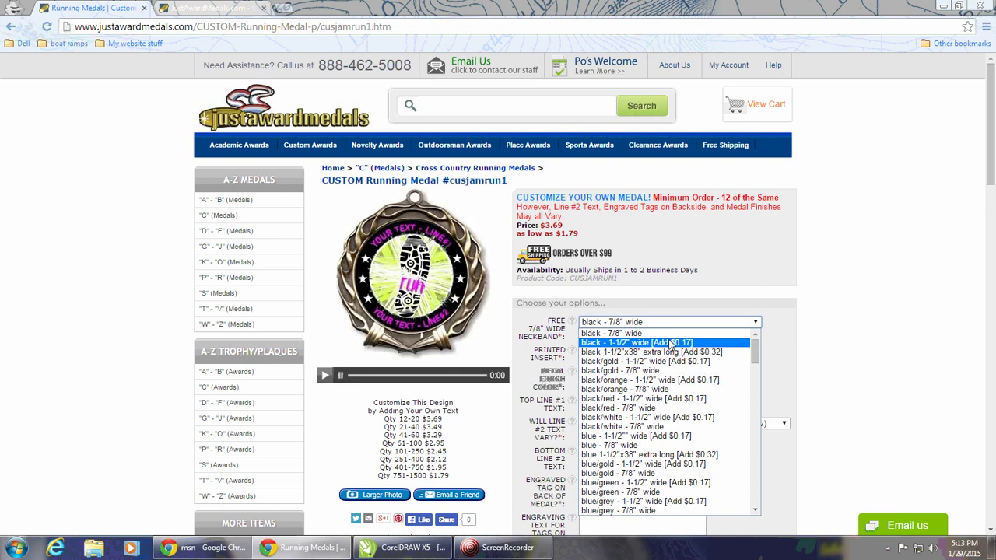
click(790, 338)
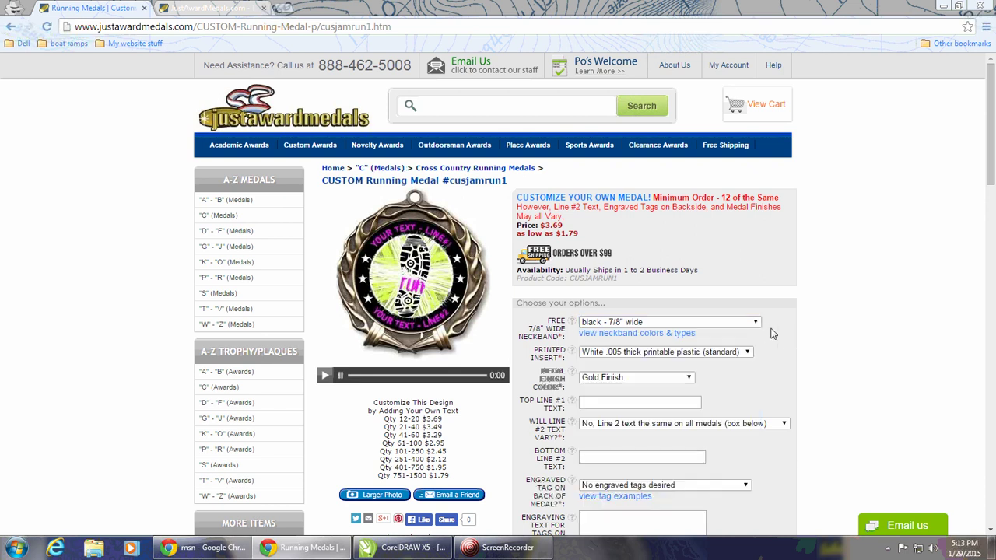
click(752, 322)
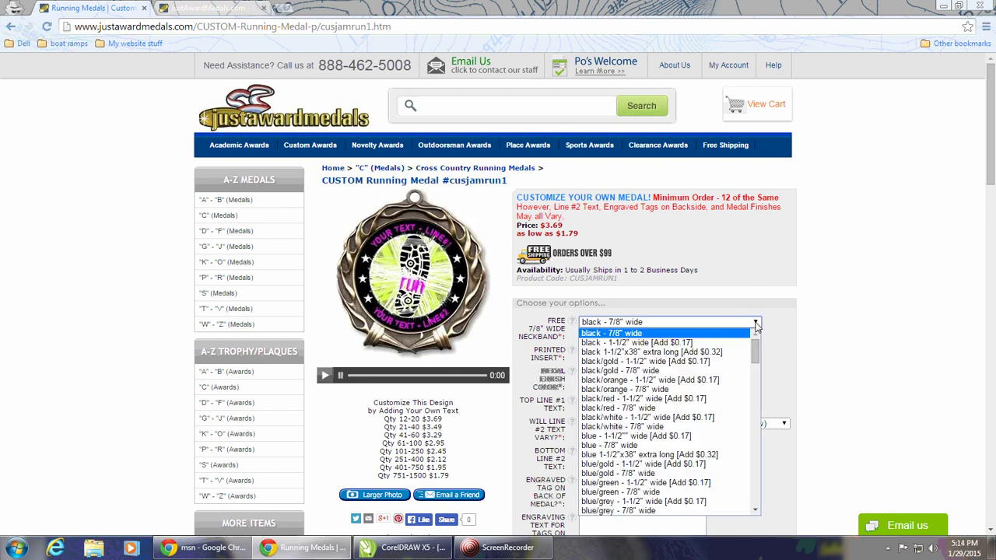
click(636, 449)
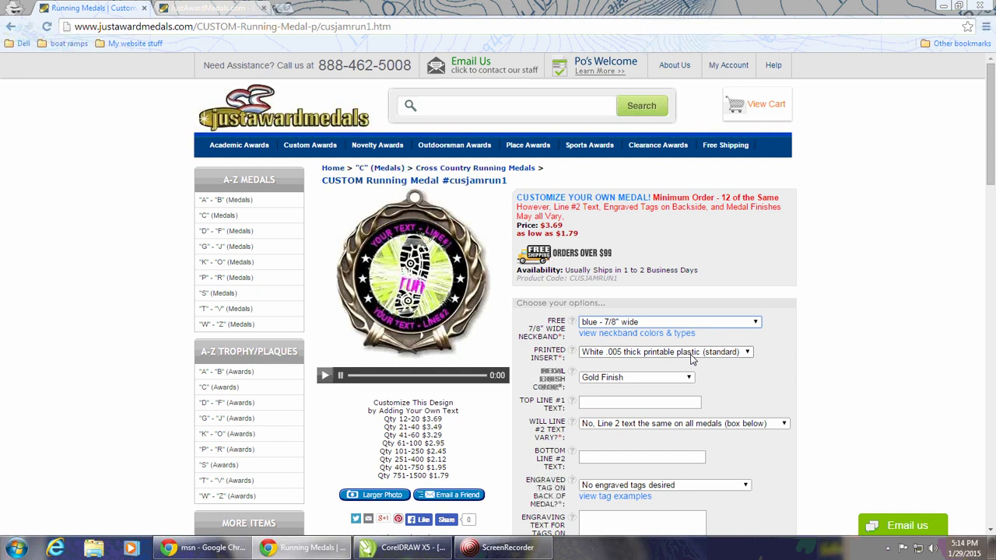
click(747, 353)
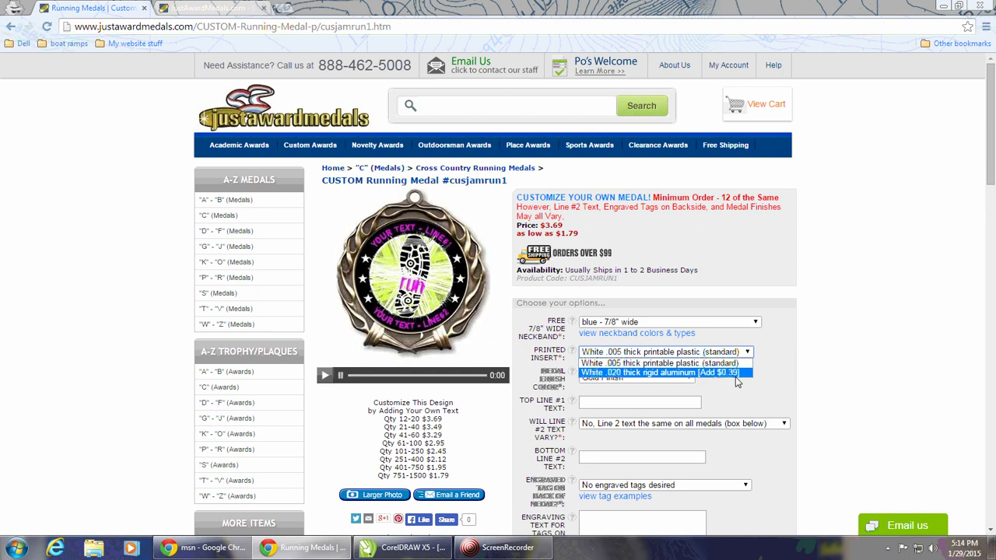
click(766, 374)
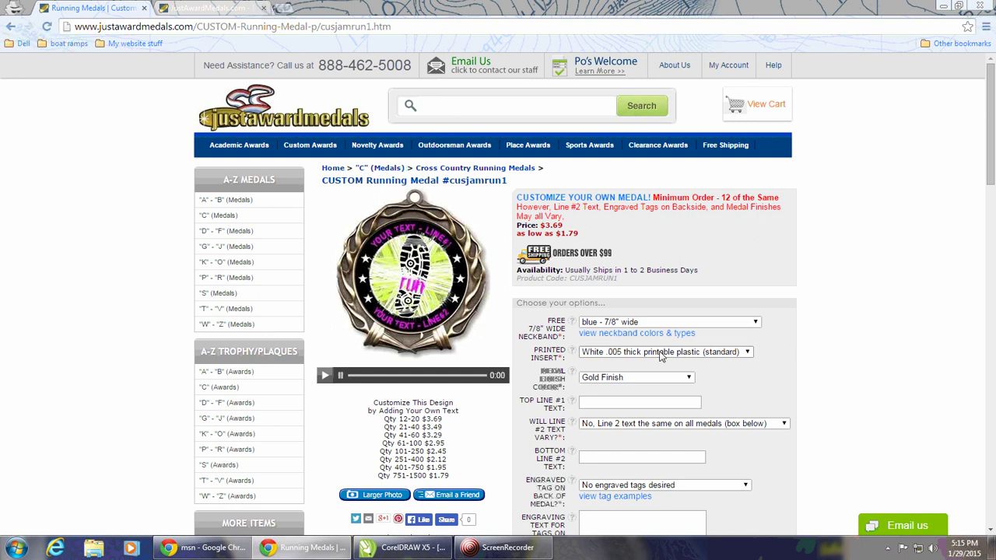
click(747, 354)
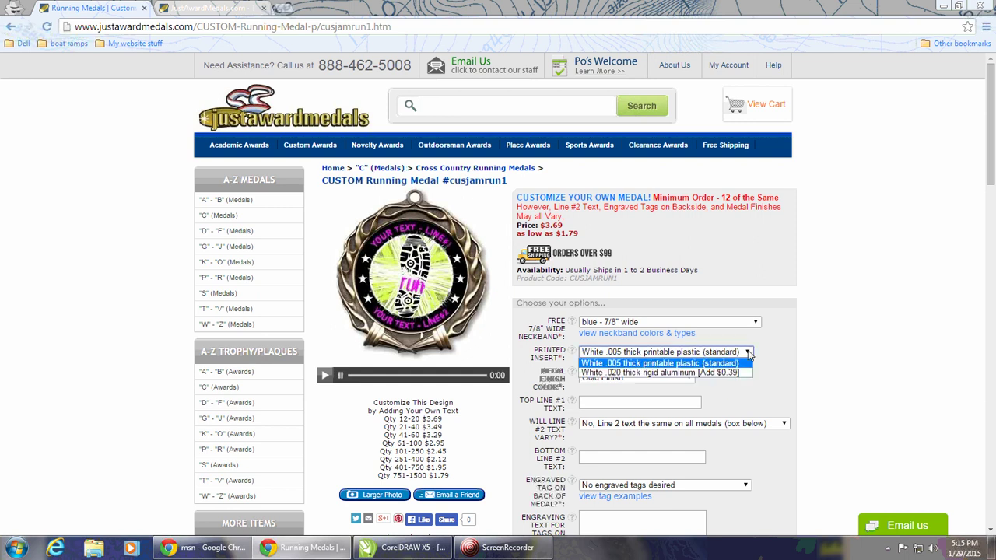
click(665, 351)
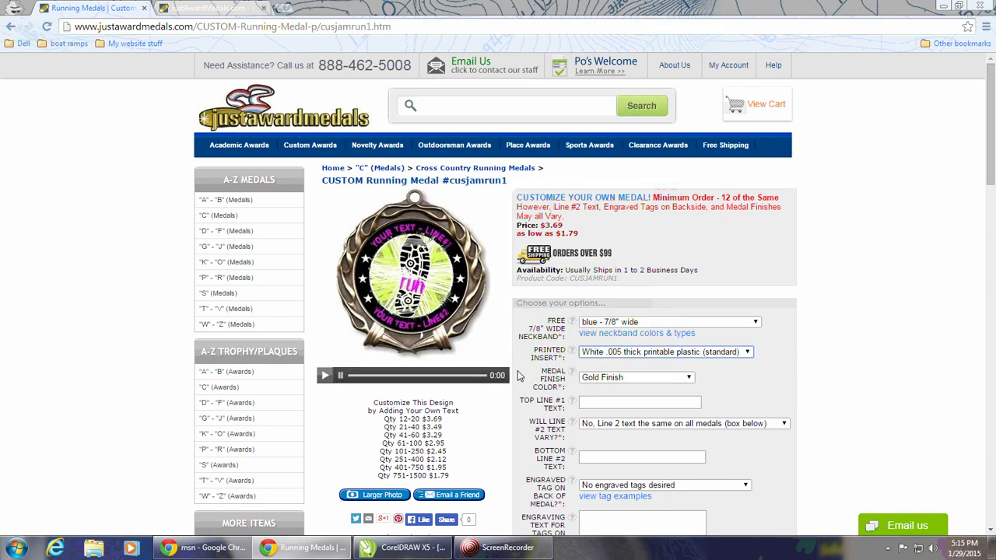
click(688, 379)
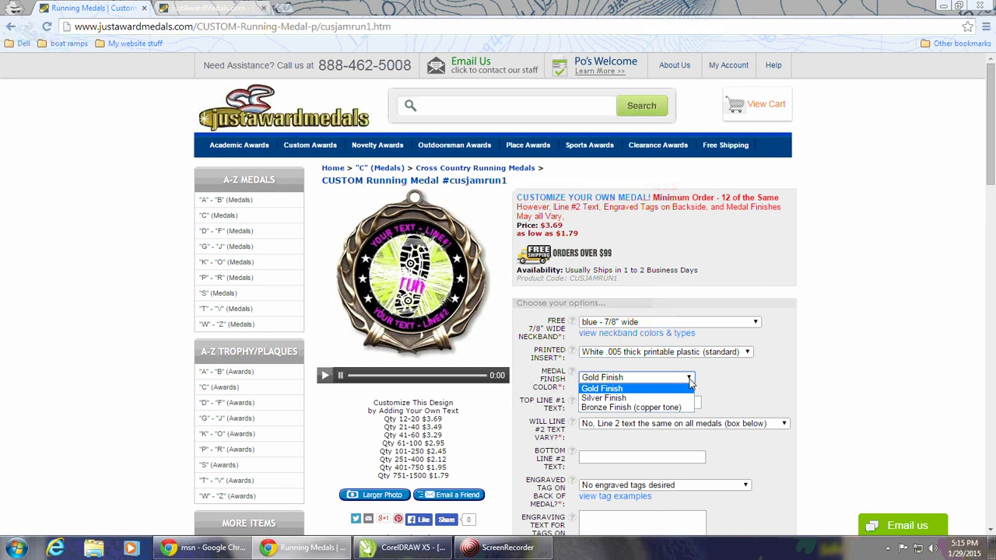
click(644, 379)
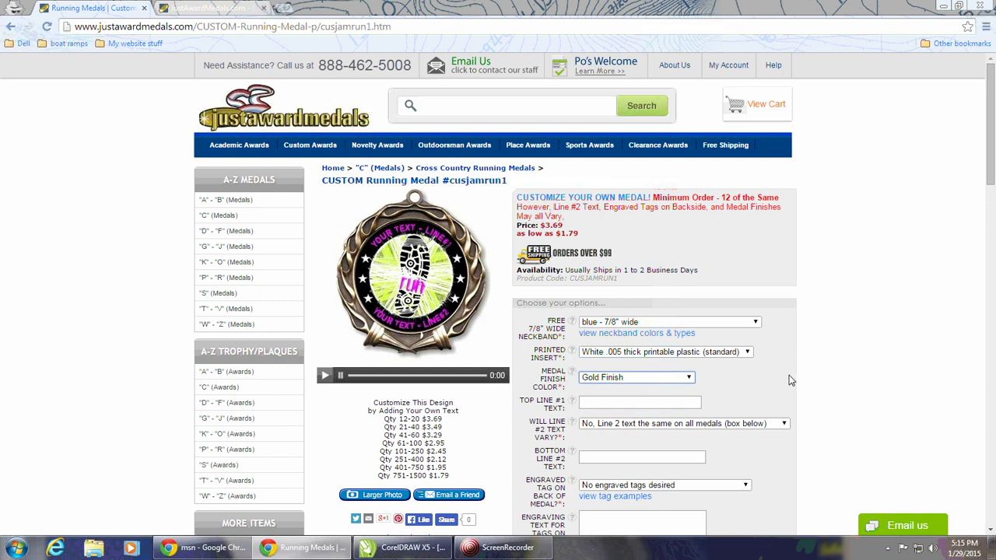
scroll(789, 381, down, 2)
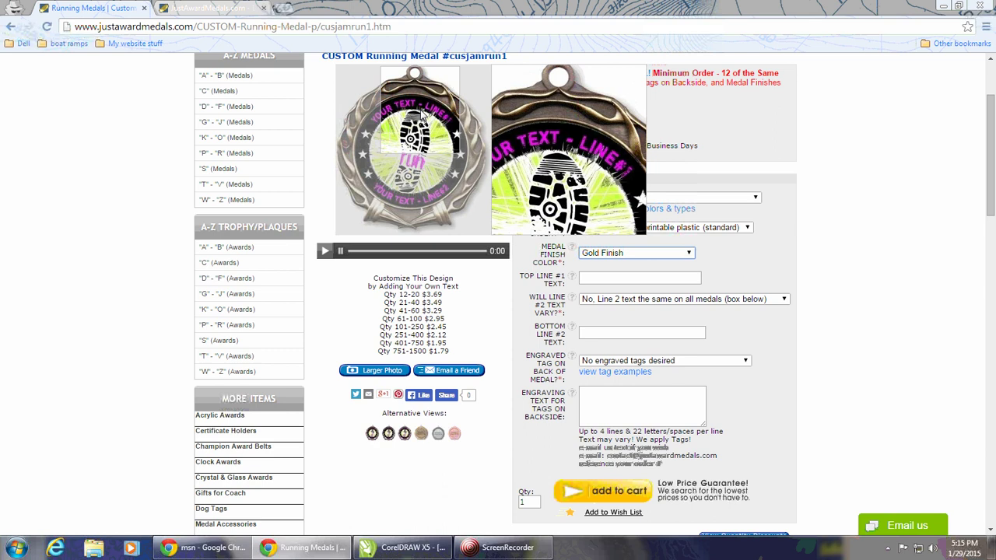
- Enter the run's title ending in "'s 5K Run" as the Top Line #1 text
click(592, 280)
text(Jim)
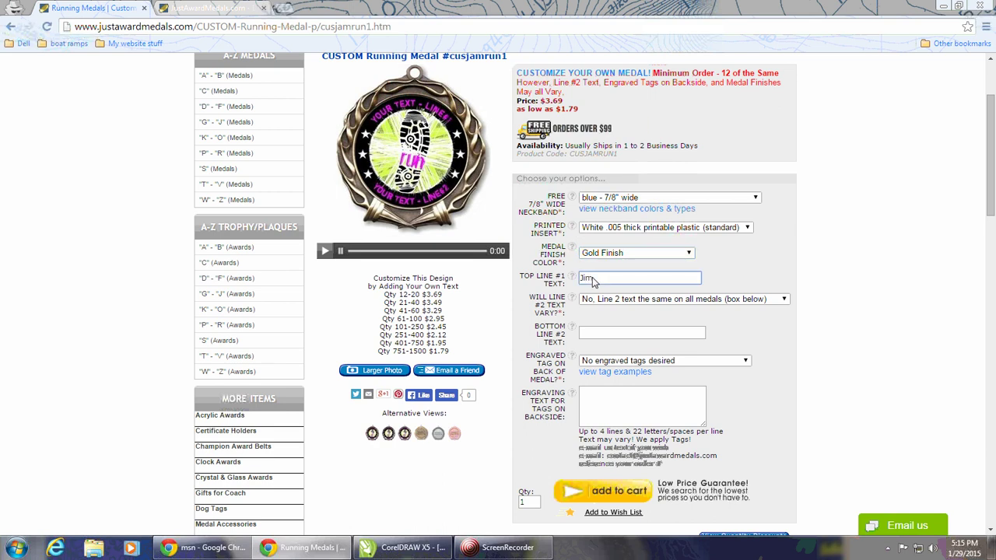
text('s )
text(5K Run)
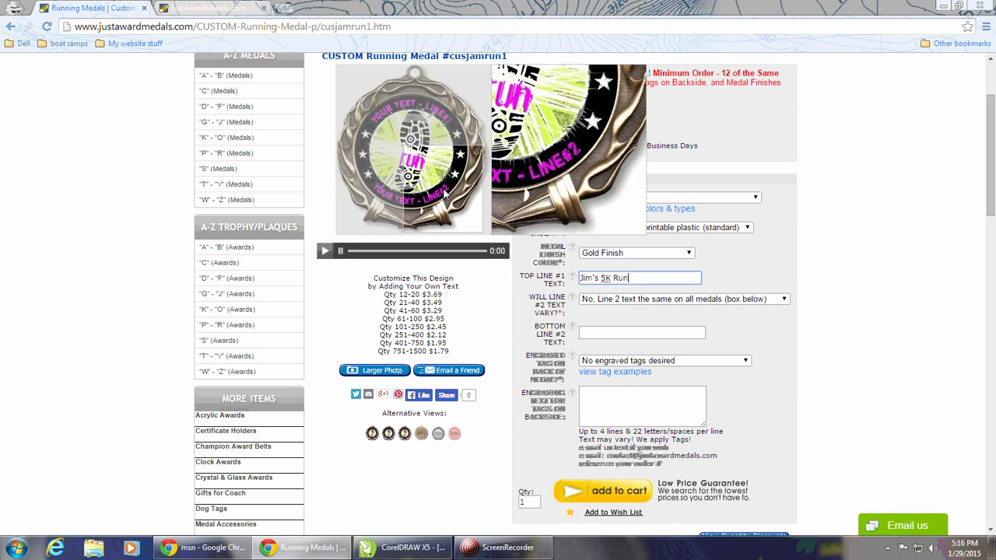
- Set line 2 text vary to No and the bottom line to "March 2015"
click(786, 302)
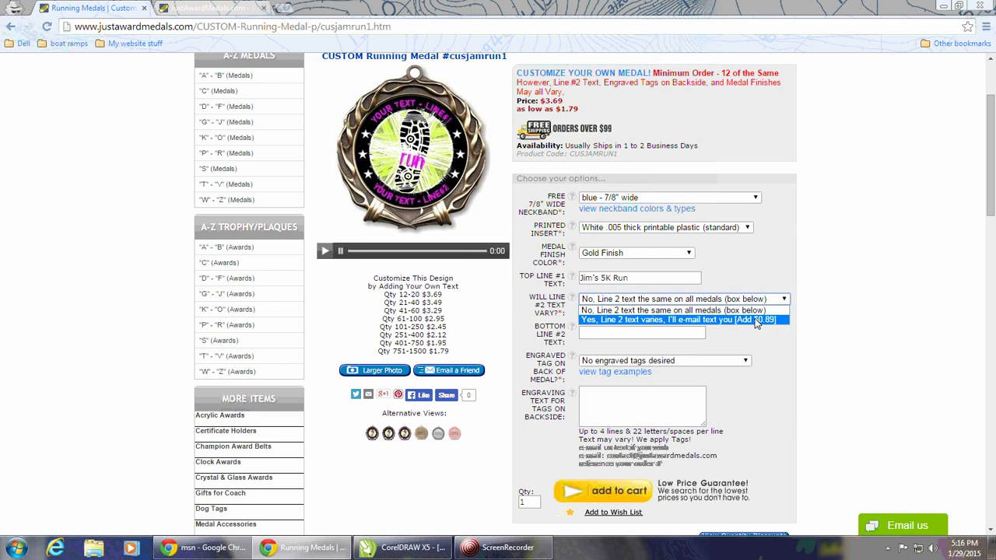
click(756, 321)
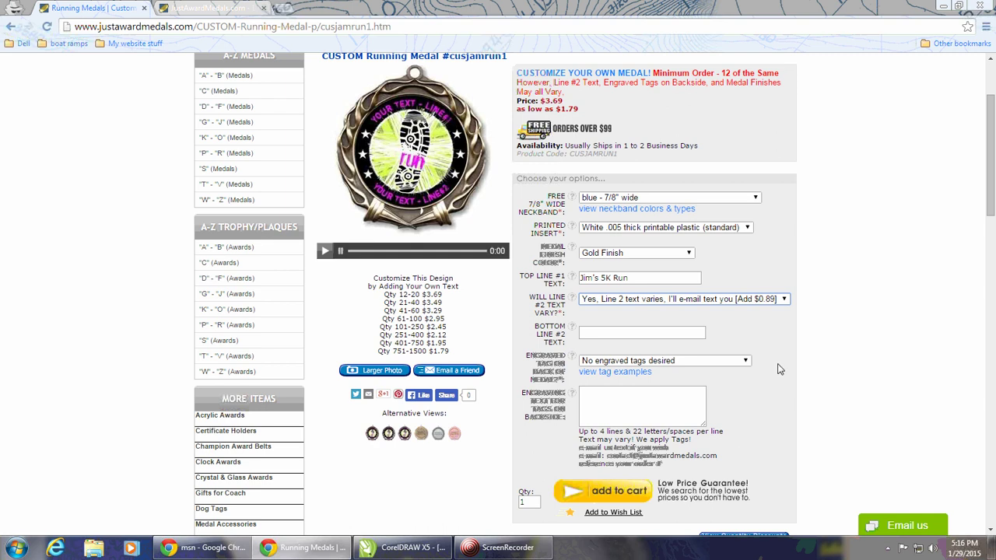
click(784, 300)
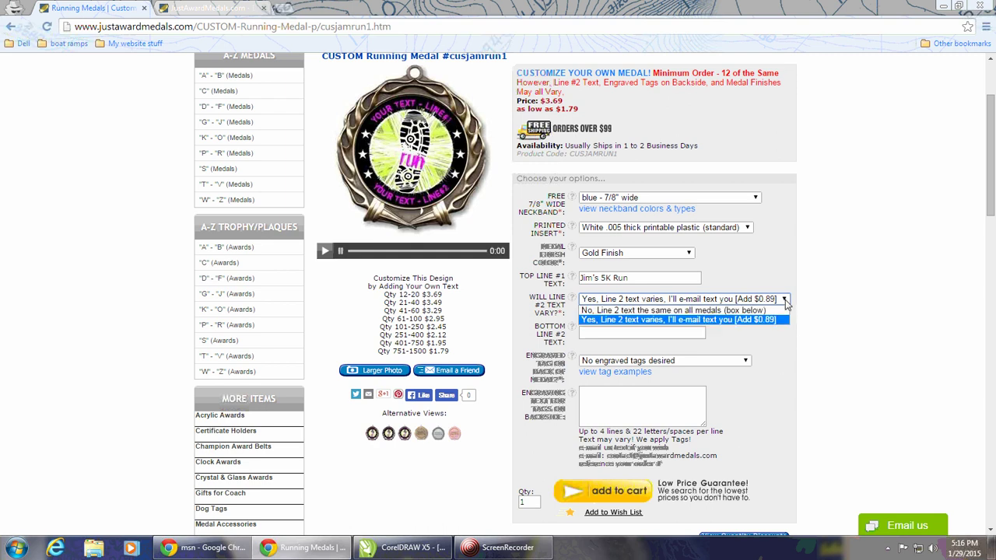
click(735, 314)
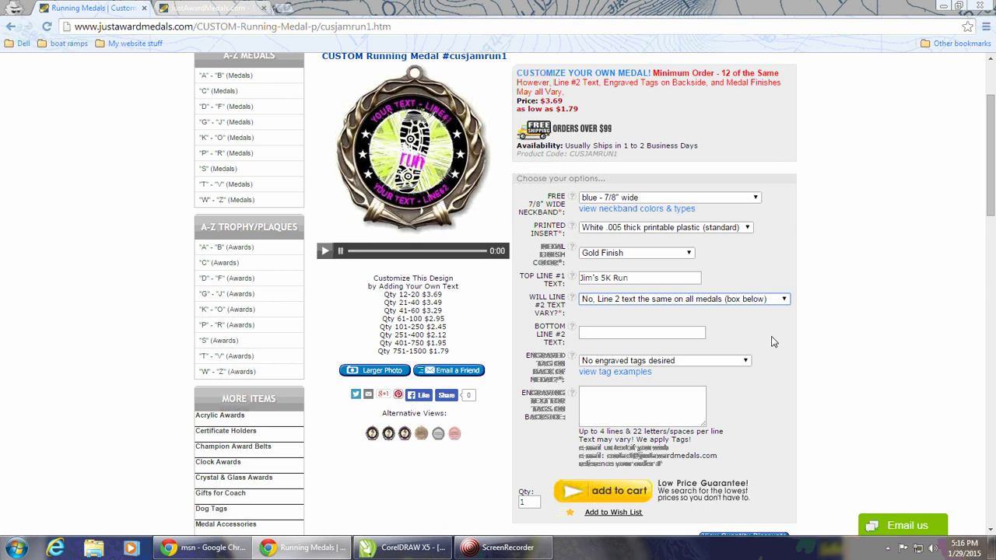
click(598, 334)
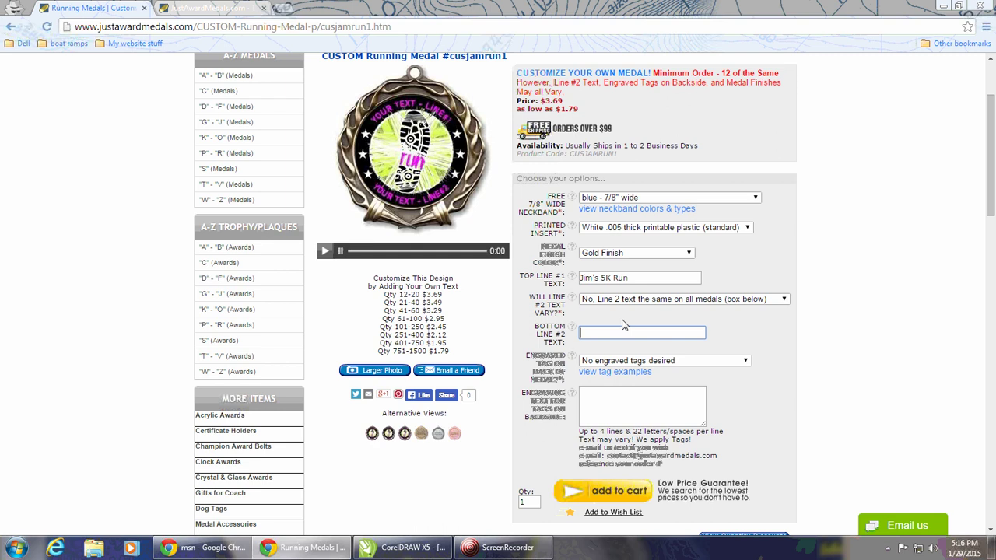
text(March)
text( 2015)
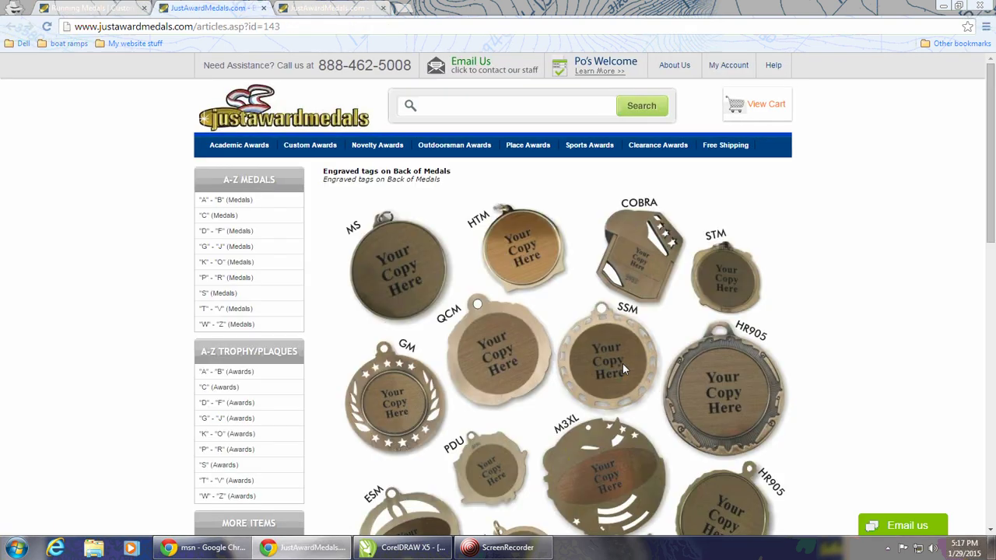
- Scroll the engraved tag examples, then return to the Running Medals product tab
scroll(622, 363, down, 1)
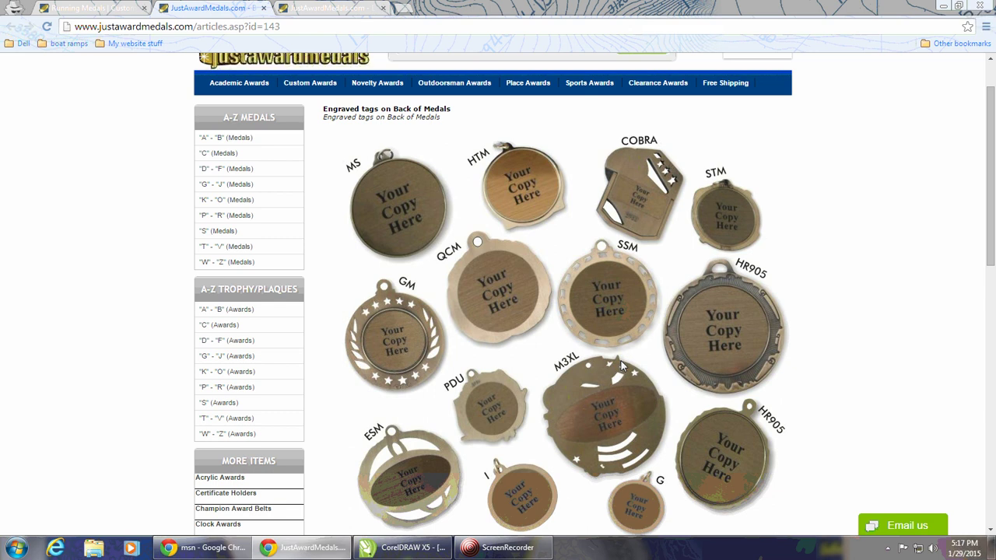
click(114, 13)
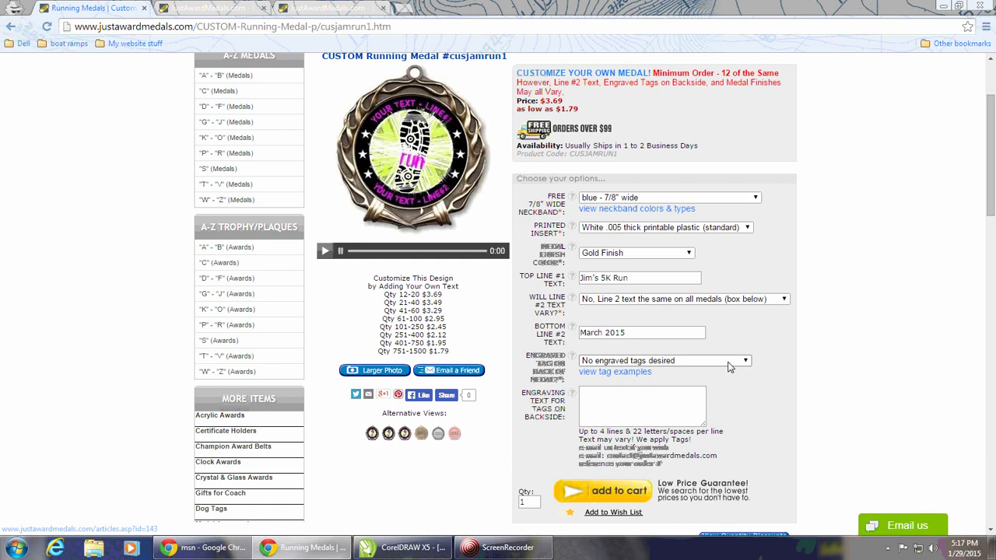
- Choose engraved back tags reading "Thanks for your Participation"
click(748, 361)
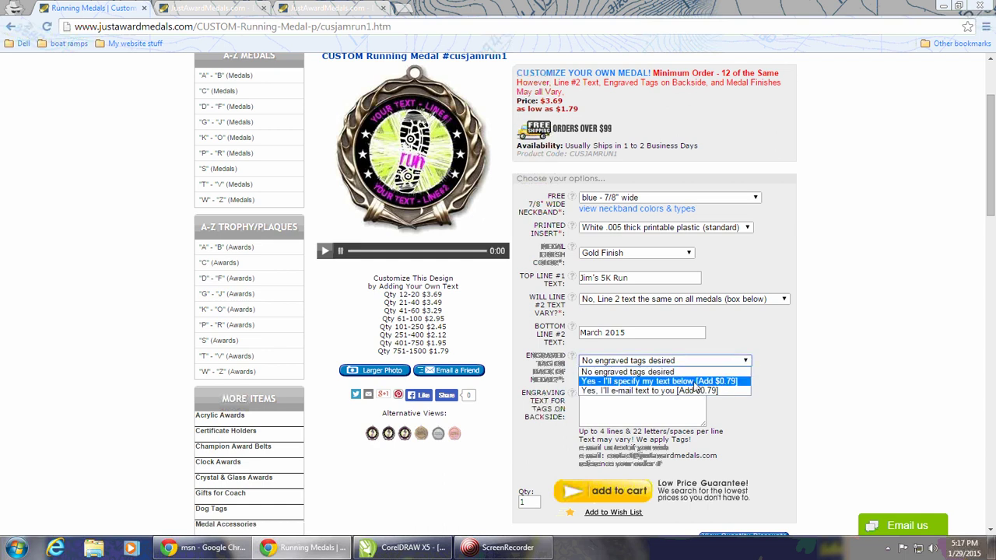
click(689, 383)
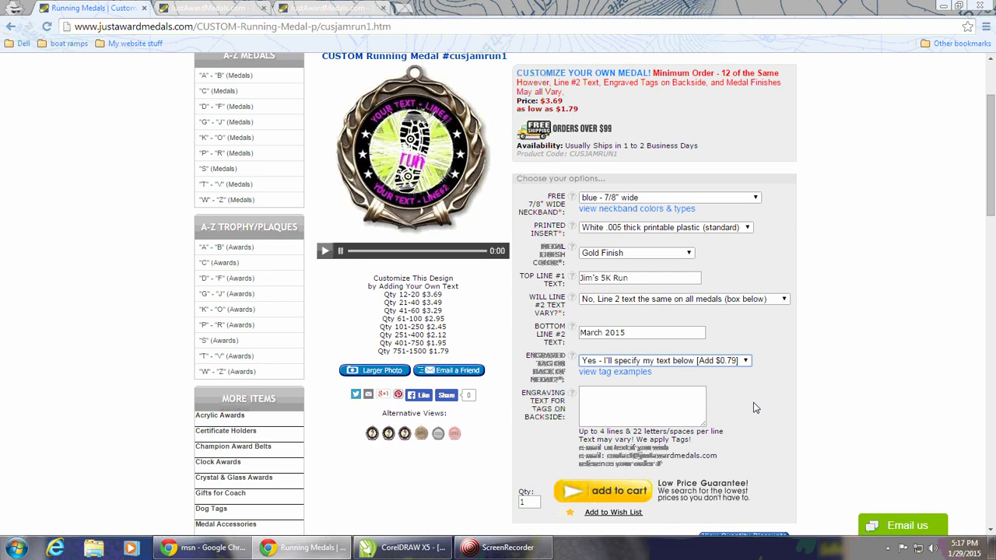
click(599, 397)
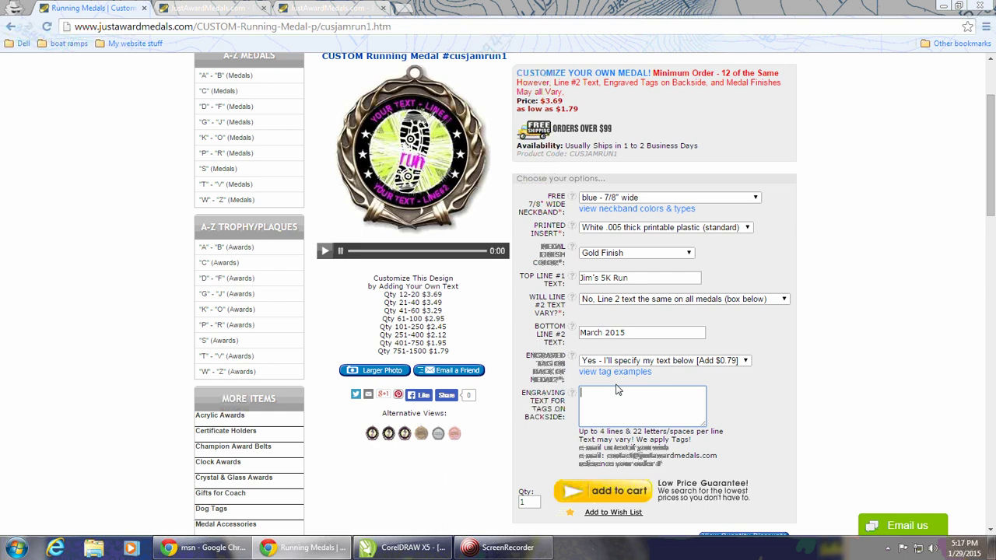
text(Thanks fo)
text(r your Par)
text(ticipation)
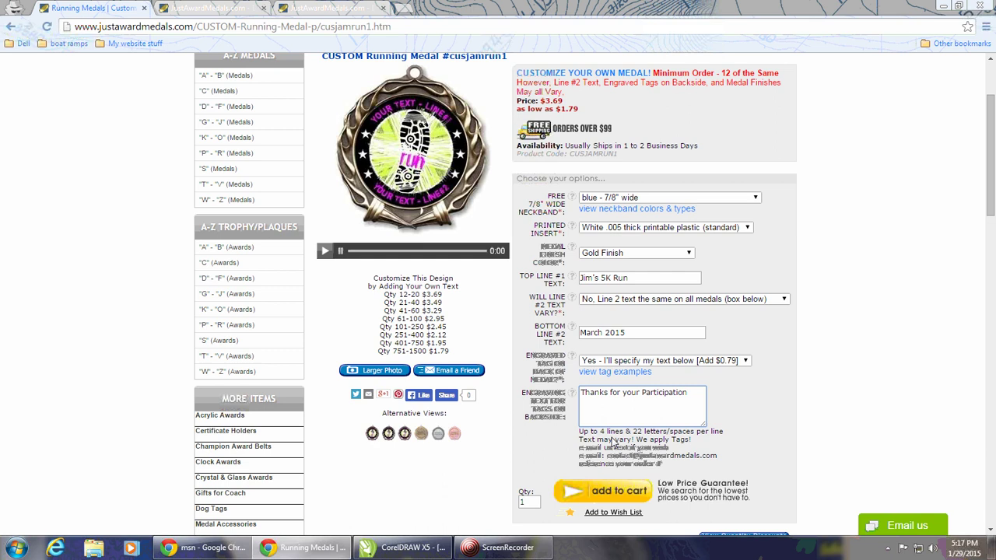
scroll(751, 402, down, 1)
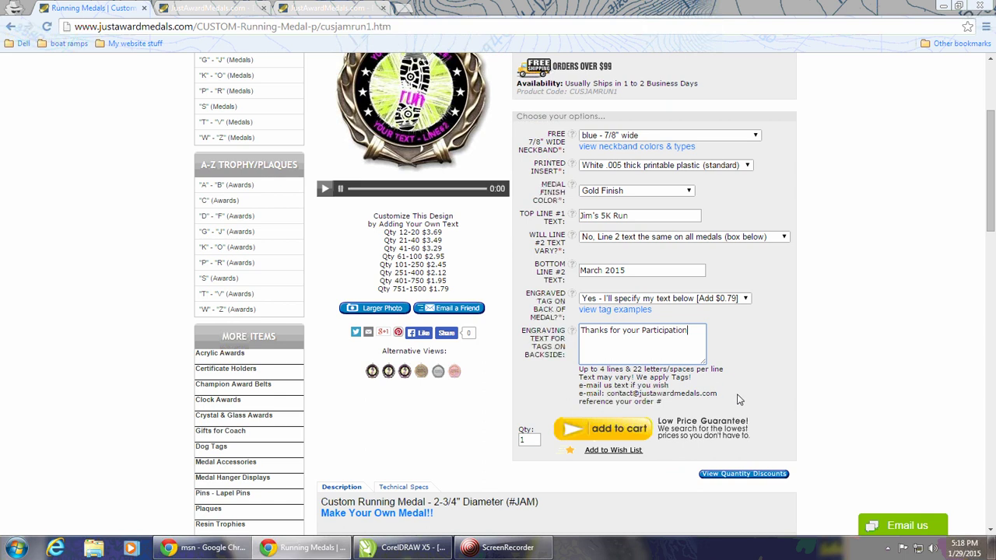
- Add 5 gold-finish medals to the cart and review the item's saved options
double_click(522, 440)
text(5)
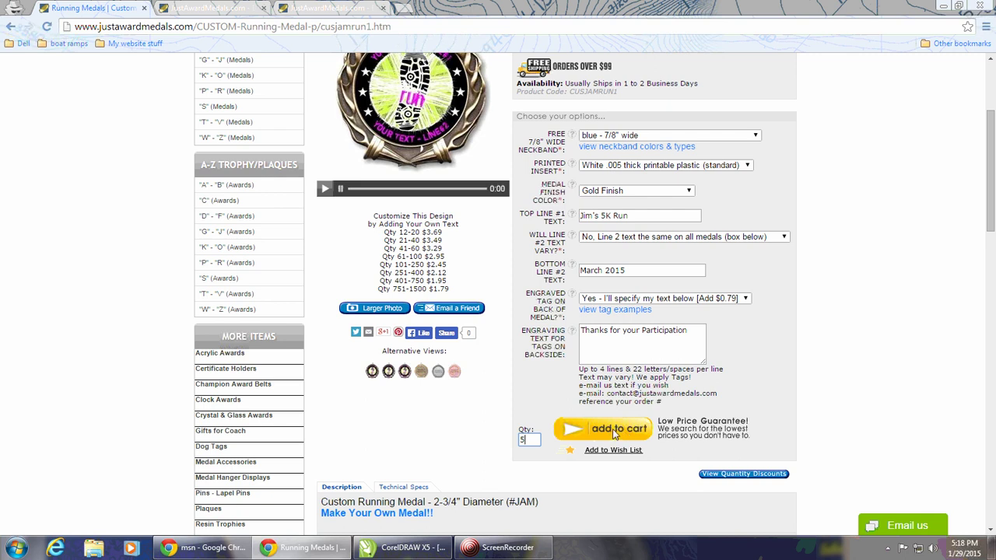
click(612, 429)
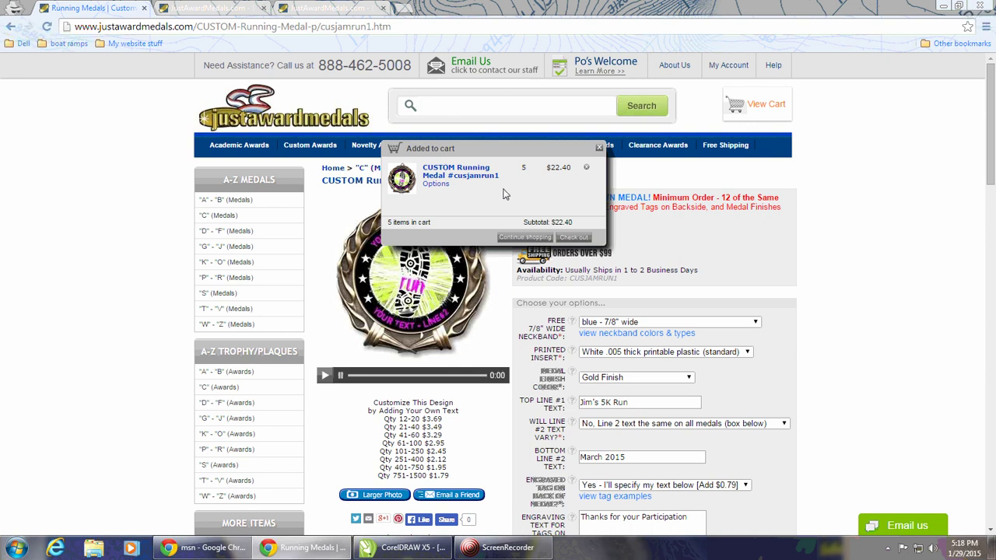
click(436, 184)
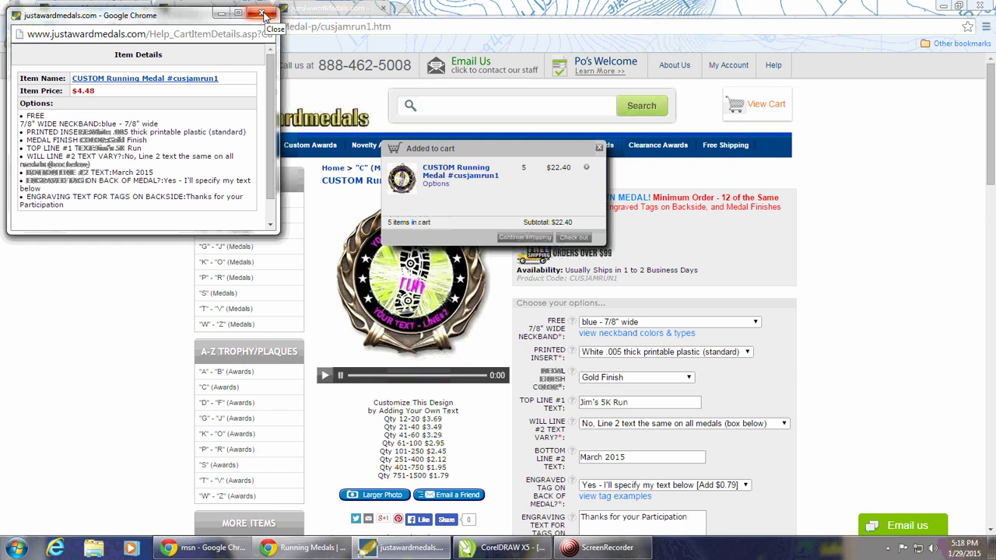
click(265, 14)
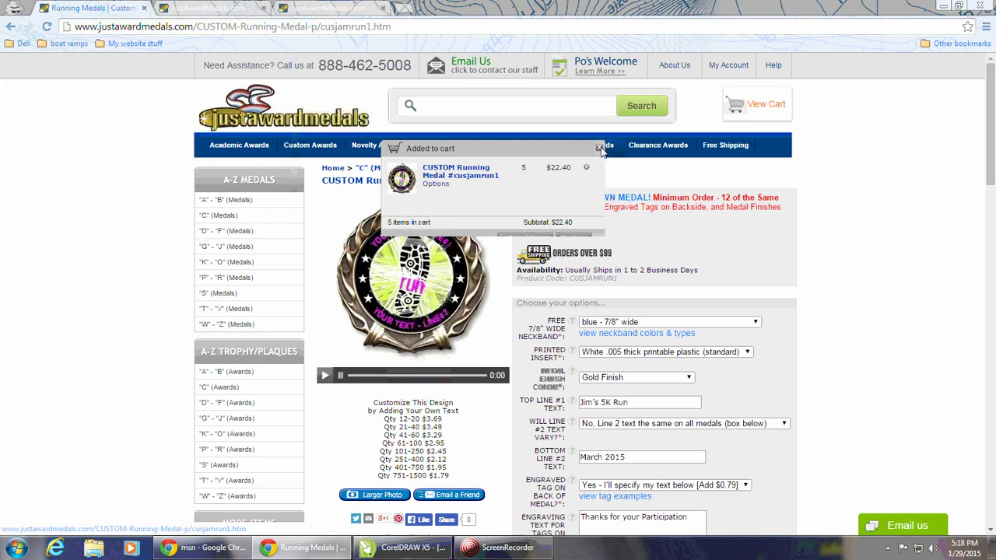
- Switch the medal finish to Silver and add another 5 medals to the cart
scroll(716, 233, down, 2)
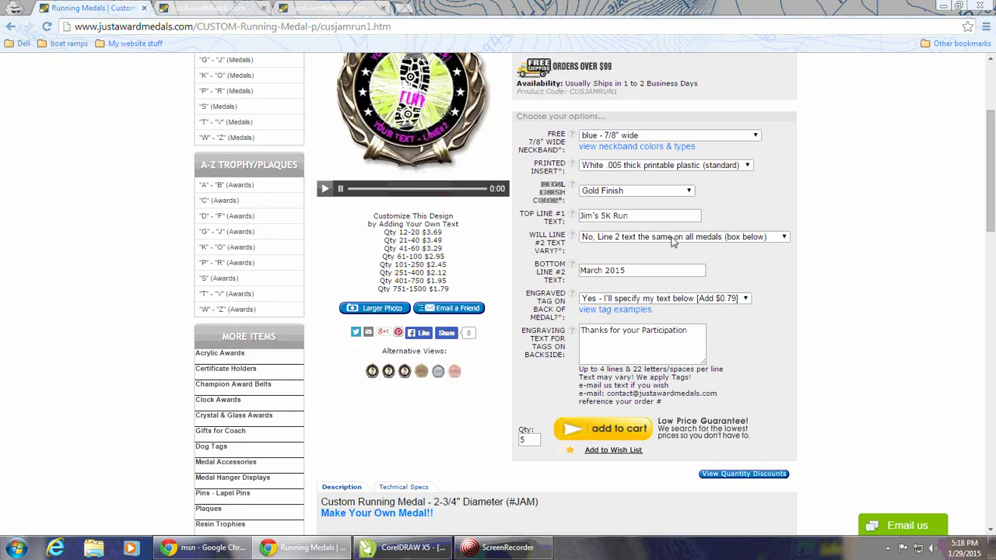
click(689, 192)
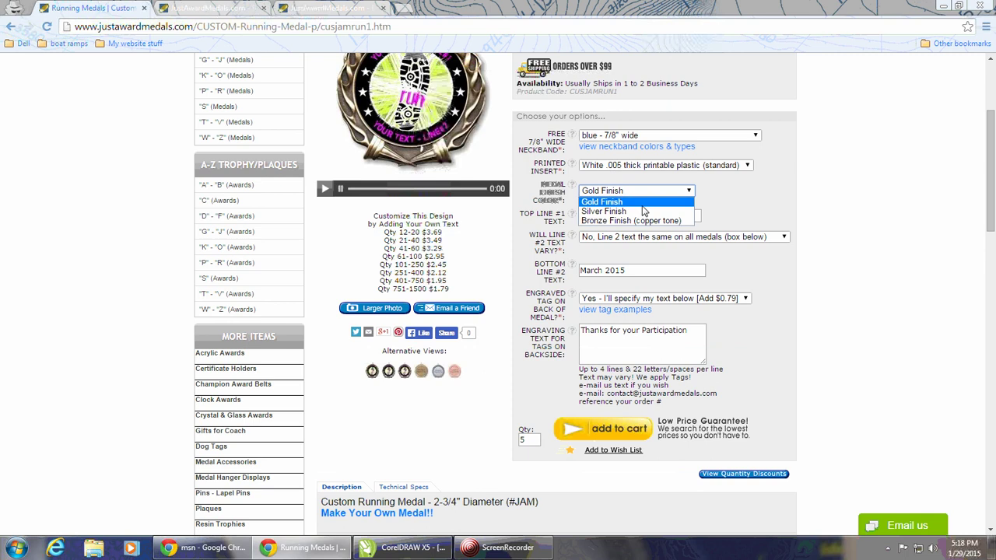
click(623, 211)
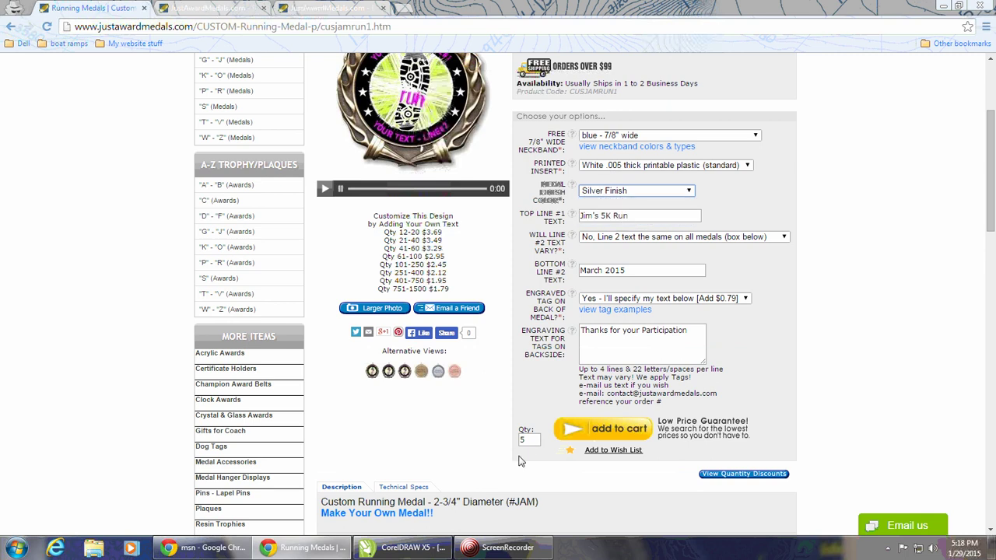
click(609, 432)
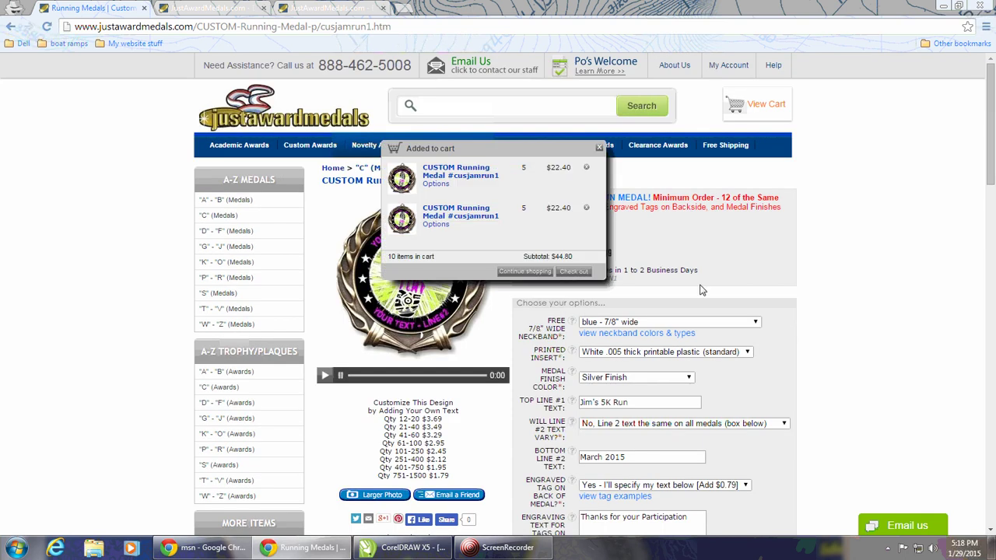
- Add 10 medals with Bronze (copper tone) finish to the cart
click(598, 147)
scroll(675, 246, down, 2)
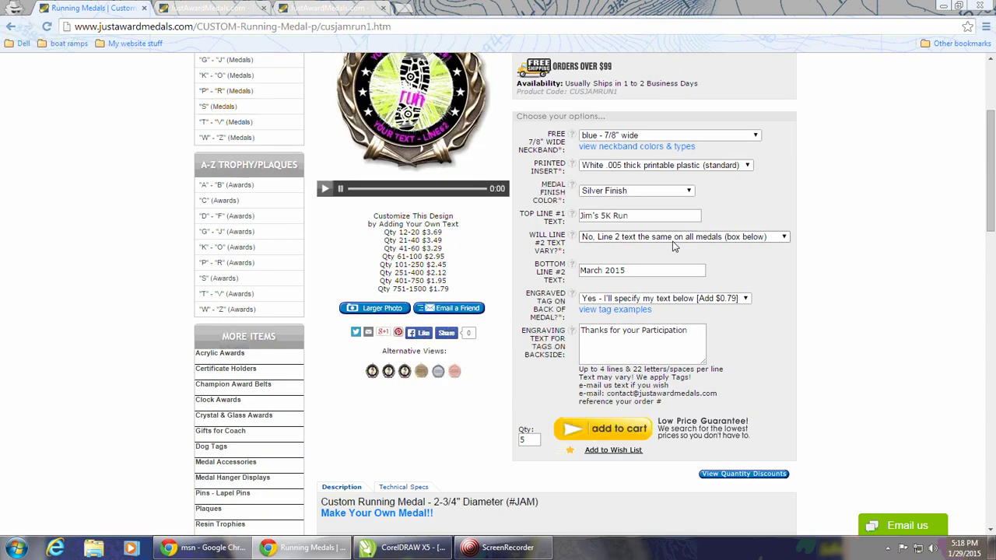
click(689, 194)
click(634, 225)
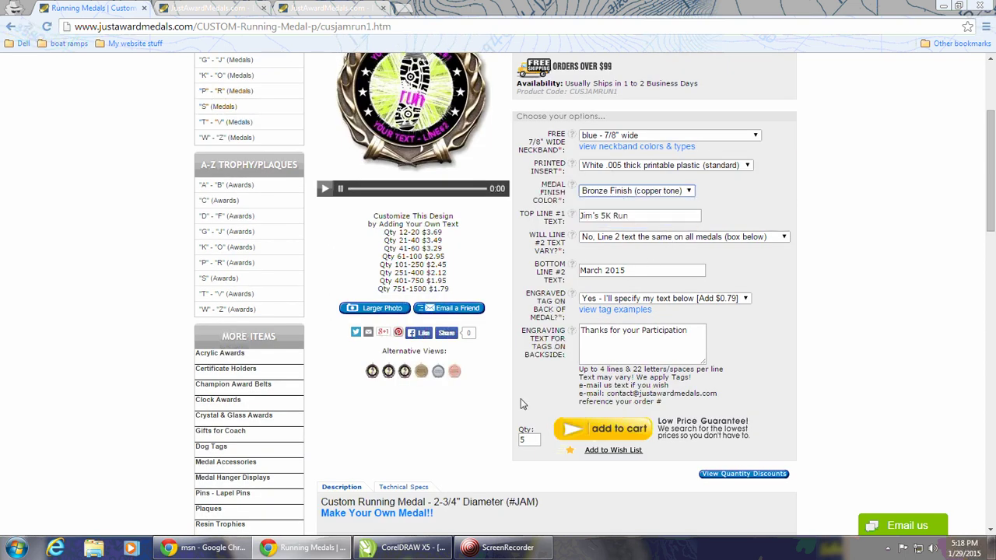
click(528, 442)
text(10)
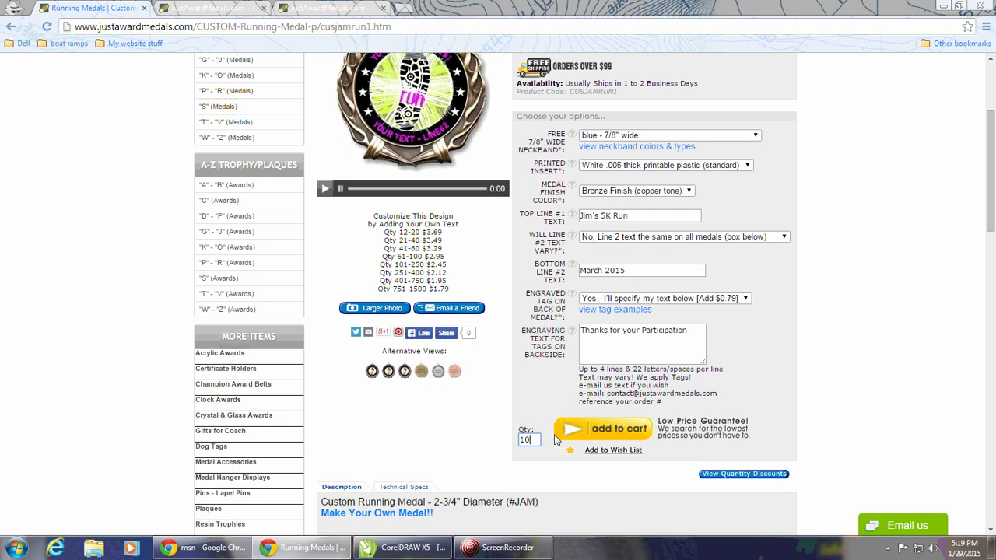
click(622, 430)
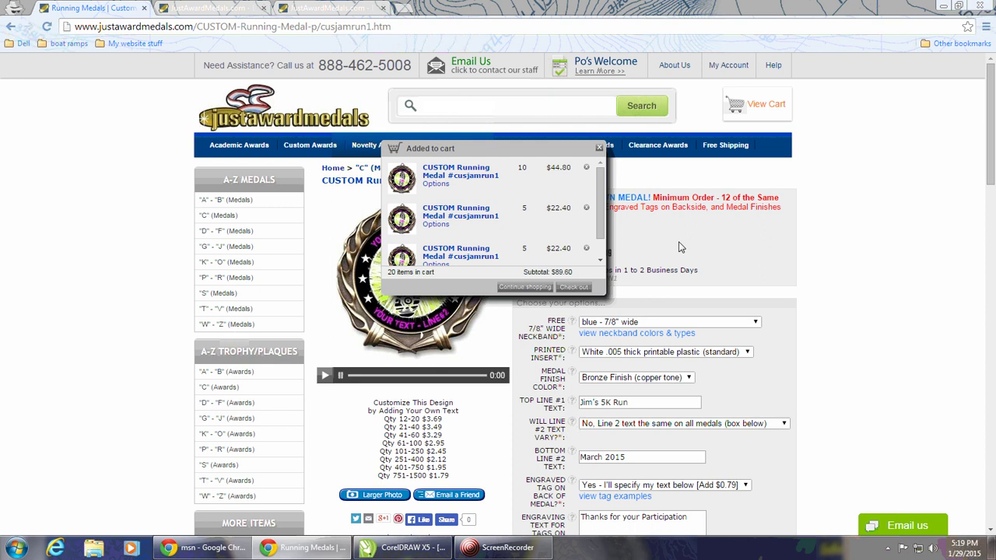
click(598, 149)
- View the medal's larger photo, then close it
scroll(499, 404, down, 1)
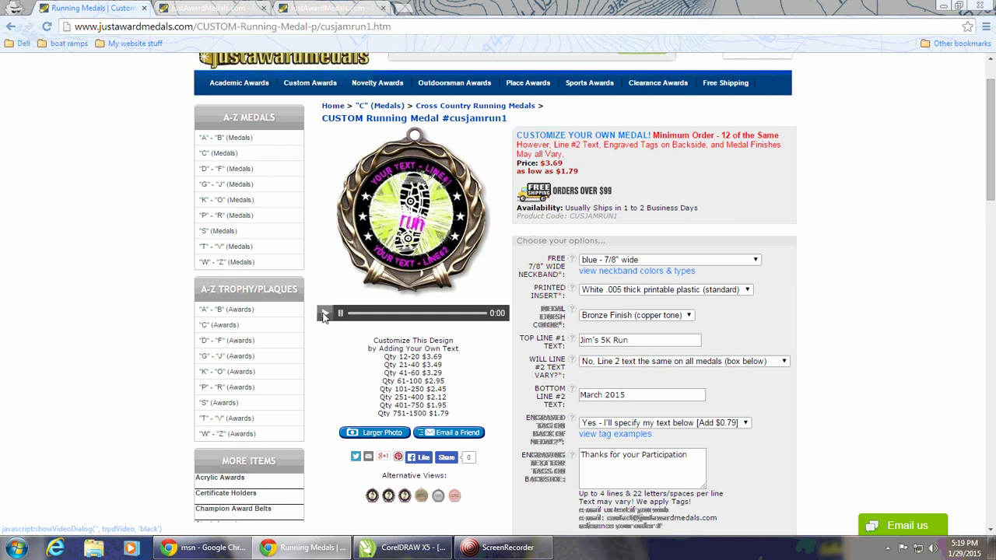
scroll(322, 379, down, 2)
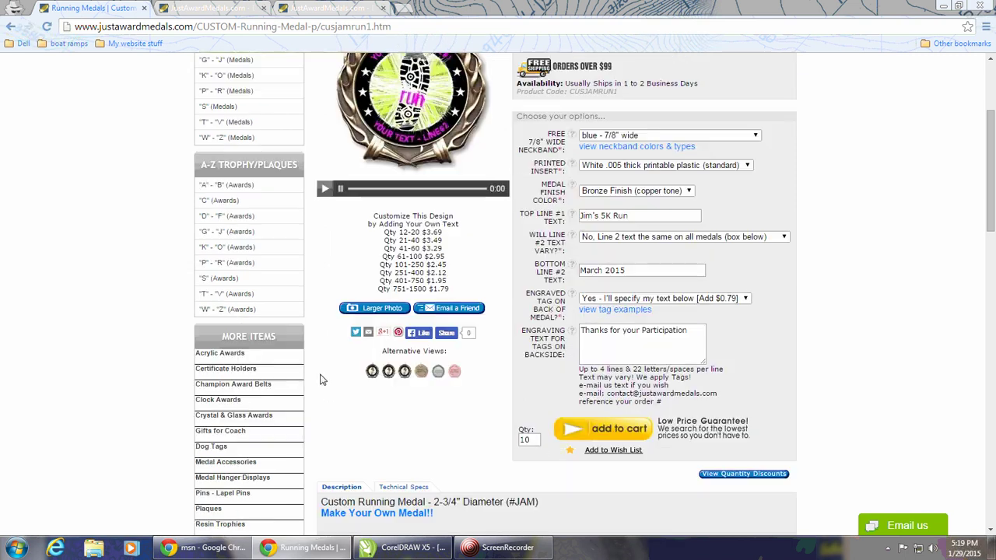
click(384, 309)
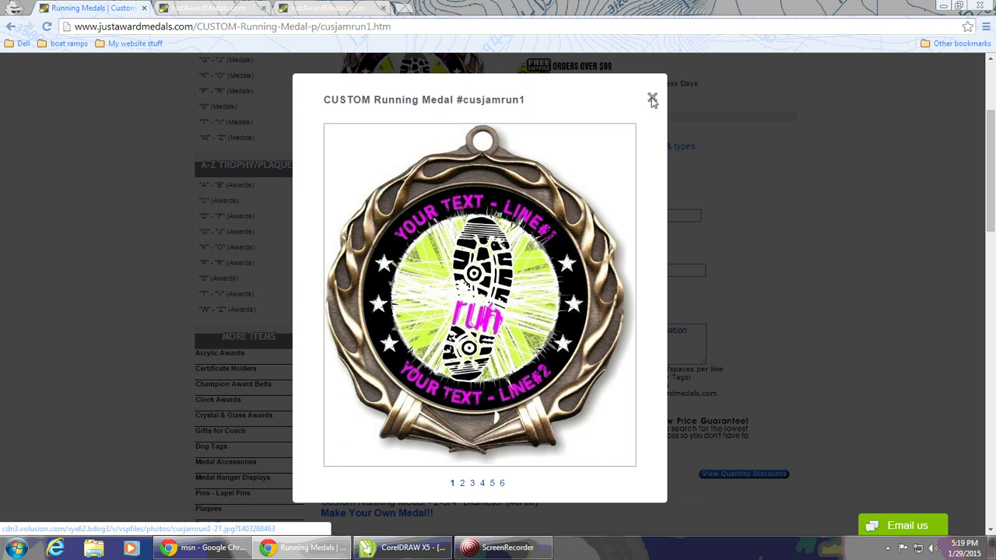
click(651, 99)
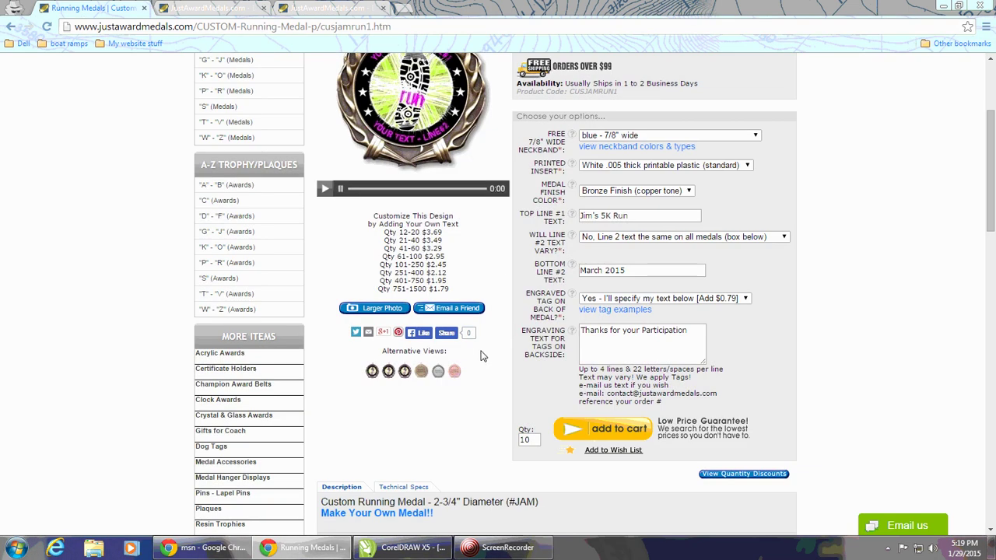
- Show the Technical Specs tab, scroll through the reviews and back to the top
scroll(526, 449, up, 1)
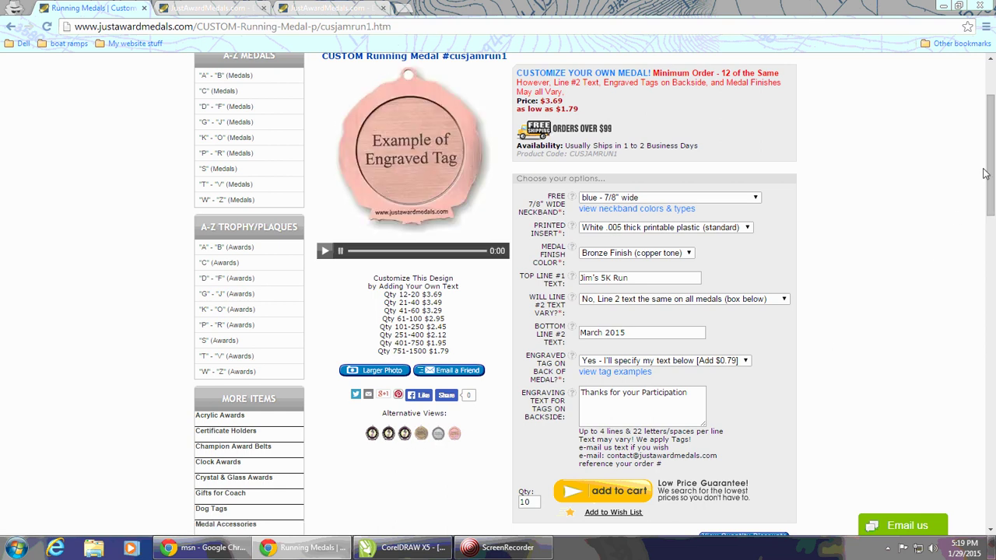
drag(987, 175, 993, 233)
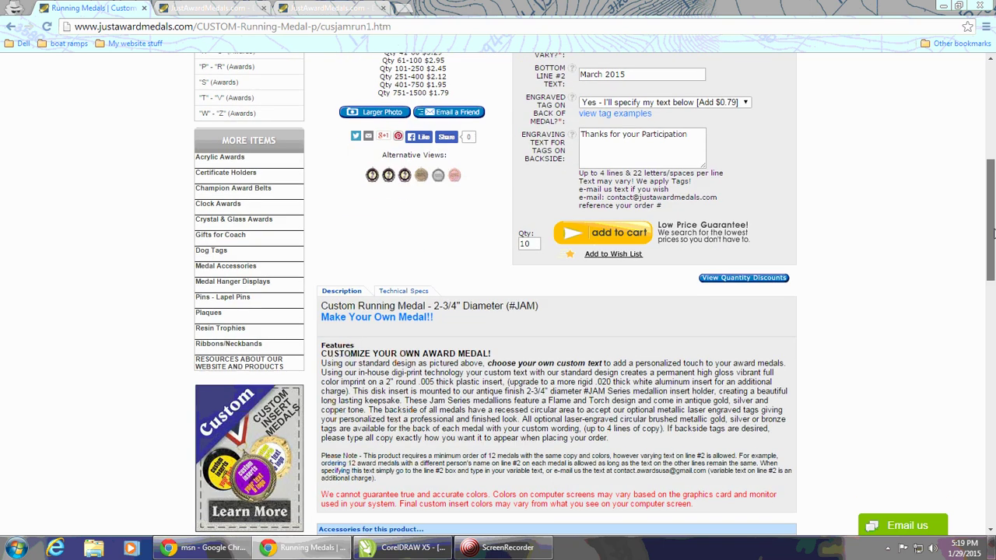
click(405, 292)
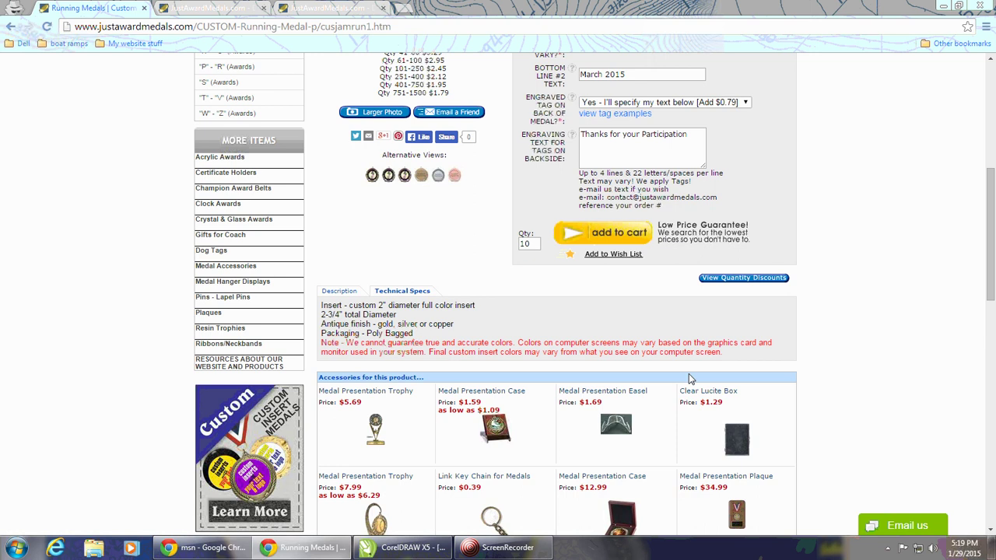
scroll(576, 420, down, 2)
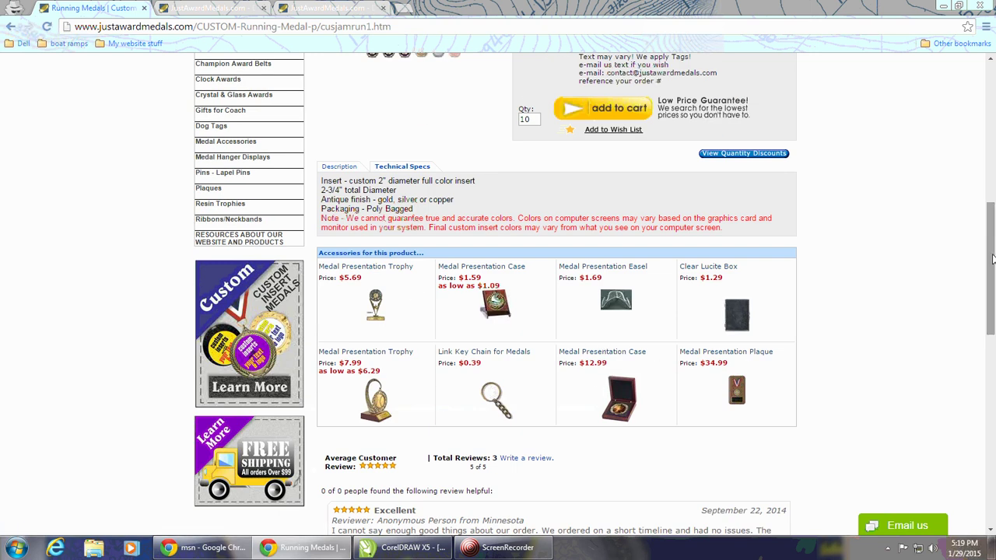
scroll(988, 264, down, 2)
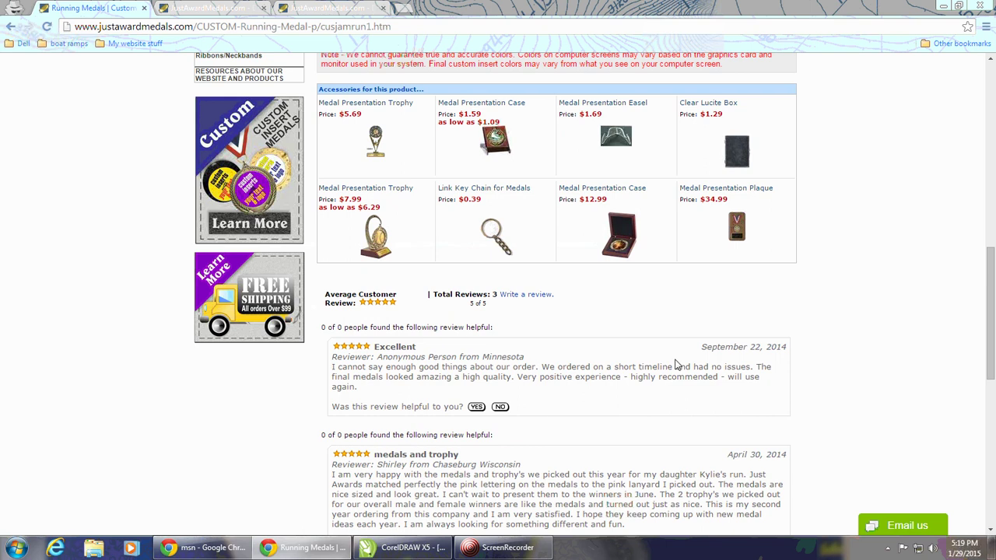
drag(991, 331, 993, 137)
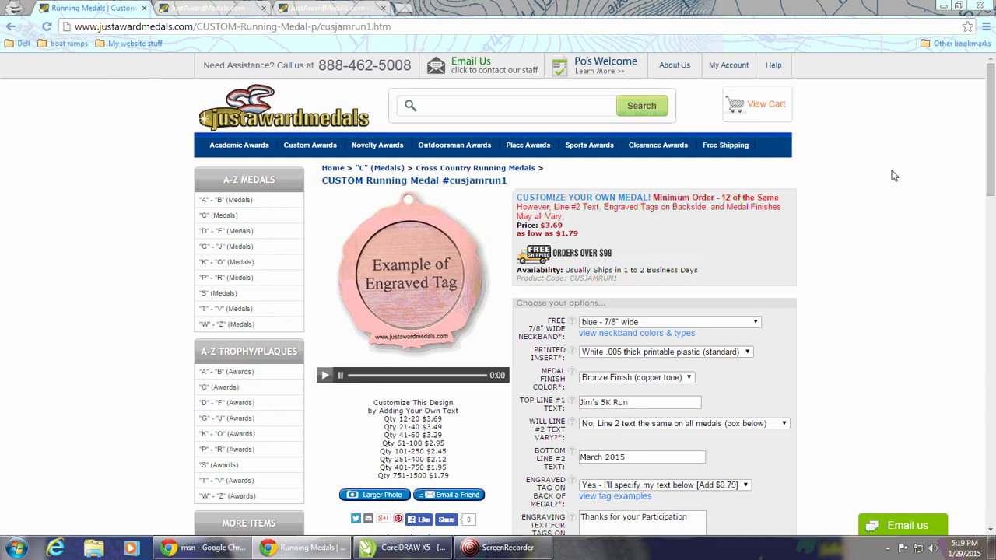
- In the cart, change the third medal line's quantity from 10 to 11 and recalculate to $89.88
click(763, 105)
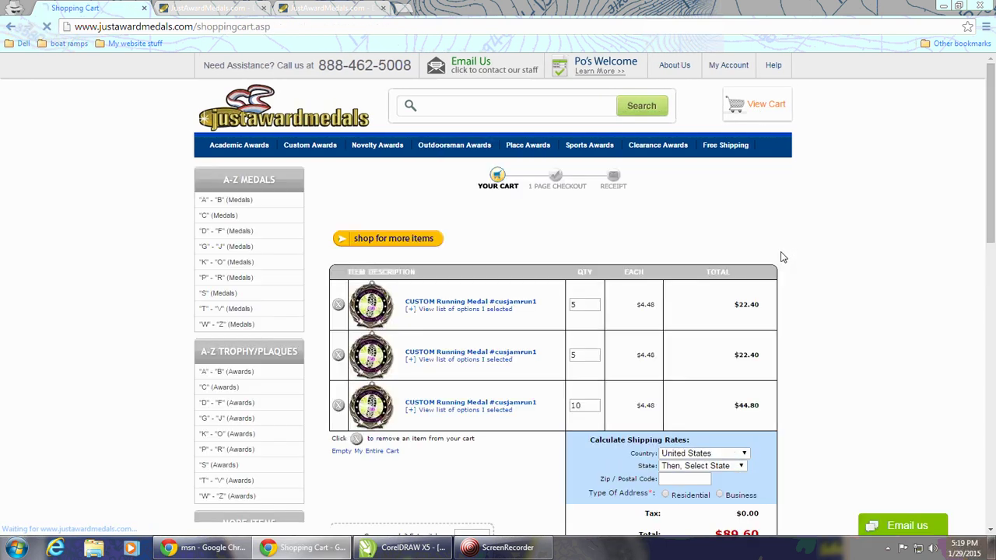
scroll(783, 257, down, 1)
scroll(809, 247, down, 1)
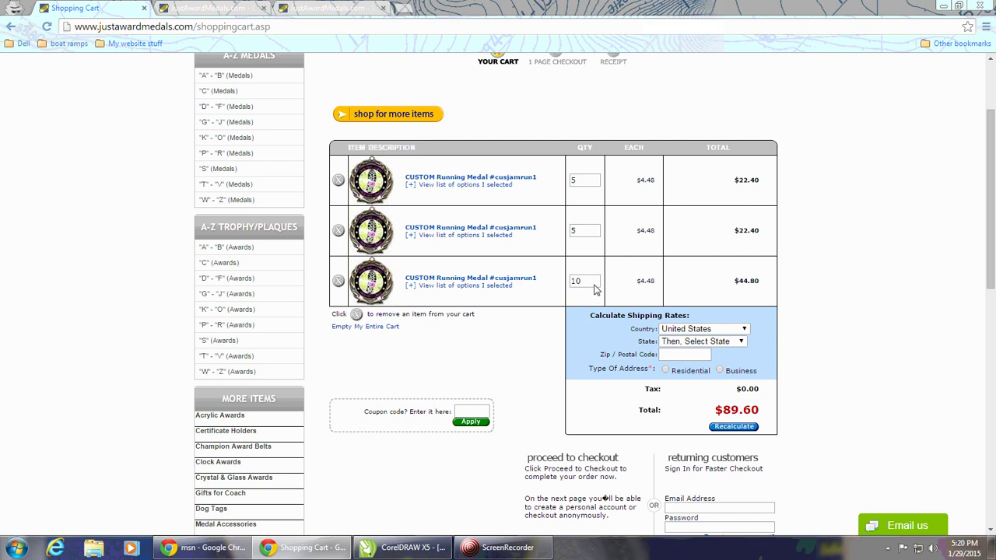
drag(595, 282, 550, 289)
text(11)
click(726, 430)
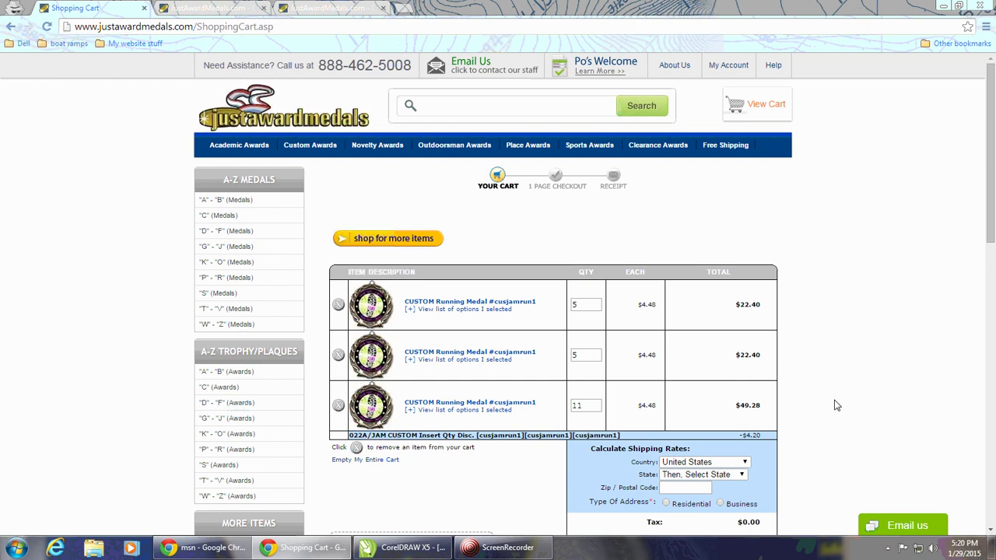
scroll(836, 405, down, 2)
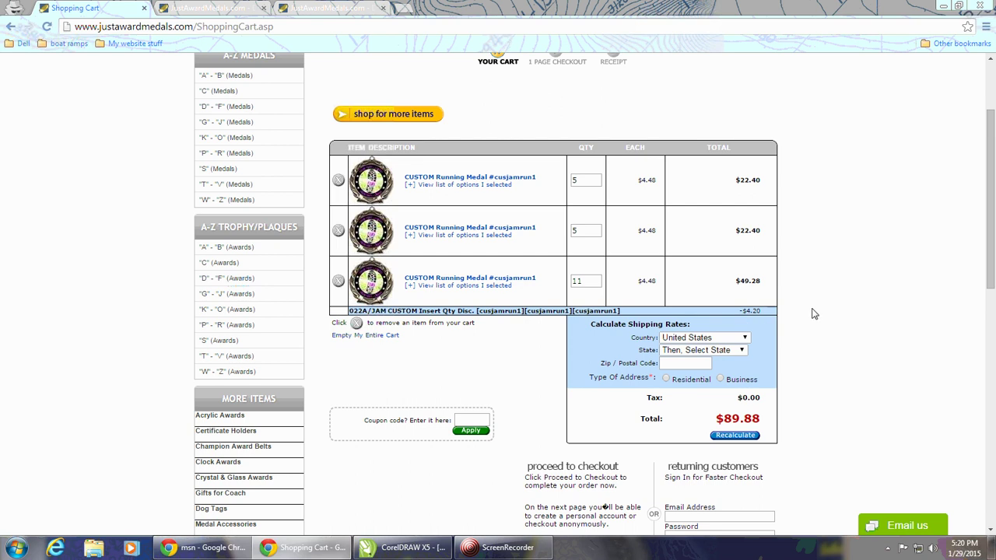
scroll(814, 312, down, 1)
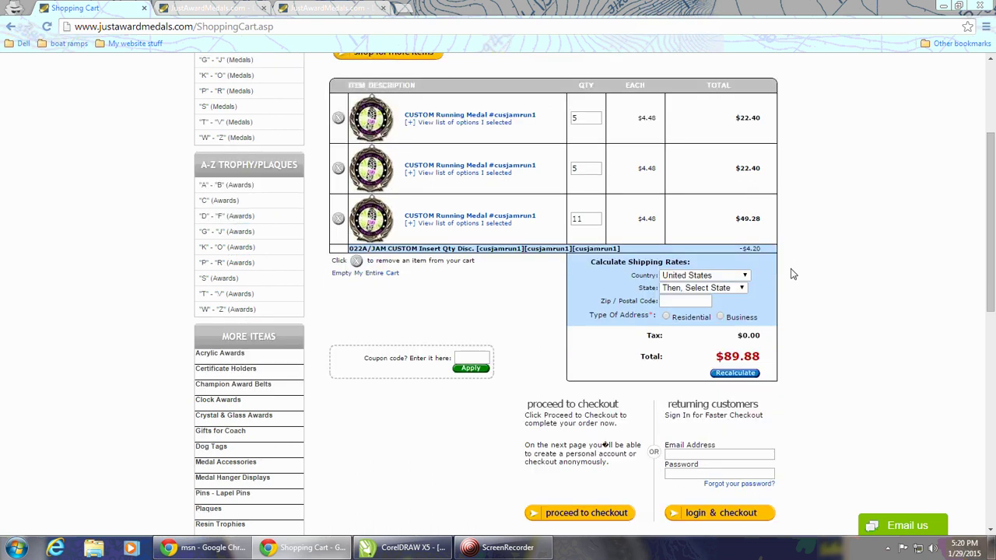
- Estimate shipping to a residential California address at zip 93003, leaving the cart $9.12 short of free shipping
click(743, 288)
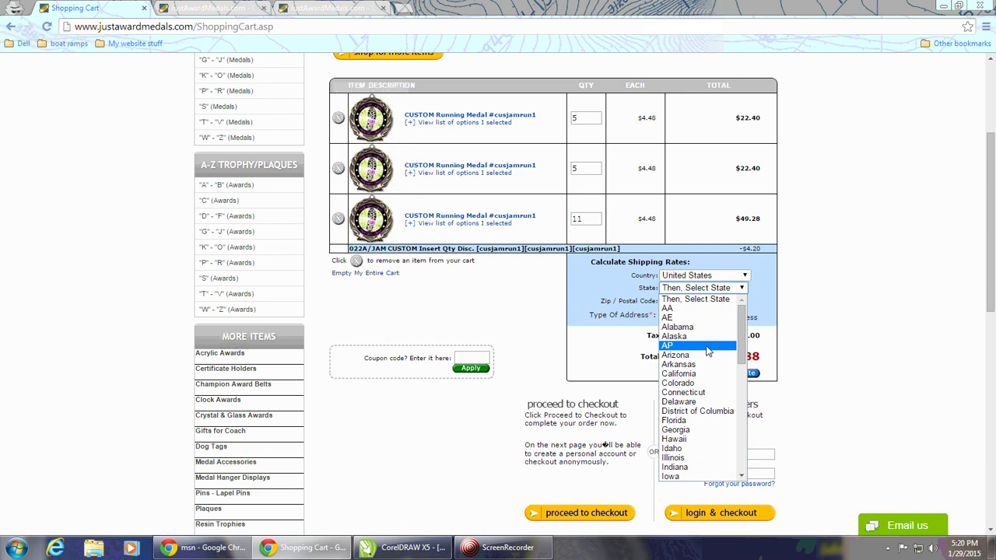
click(727, 377)
click(695, 301)
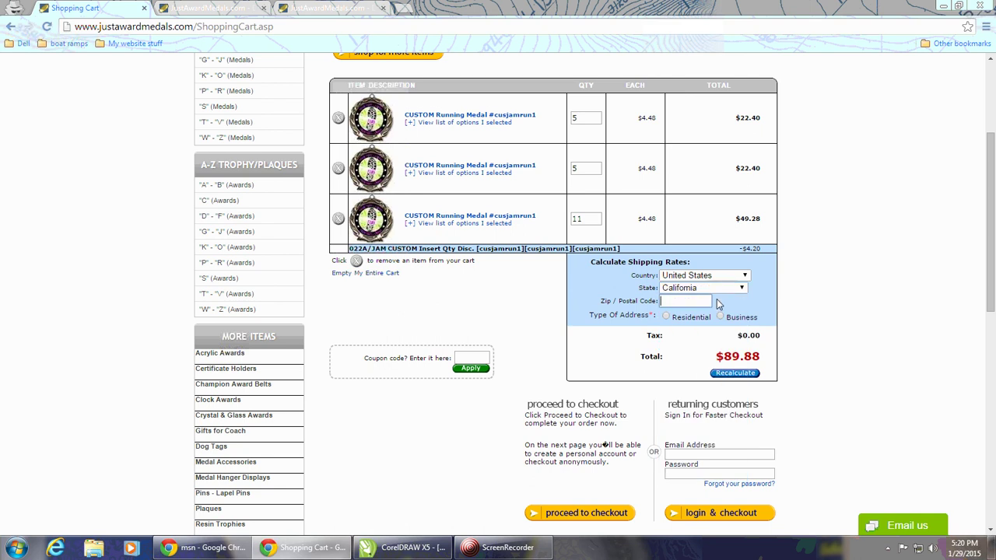
text(93)
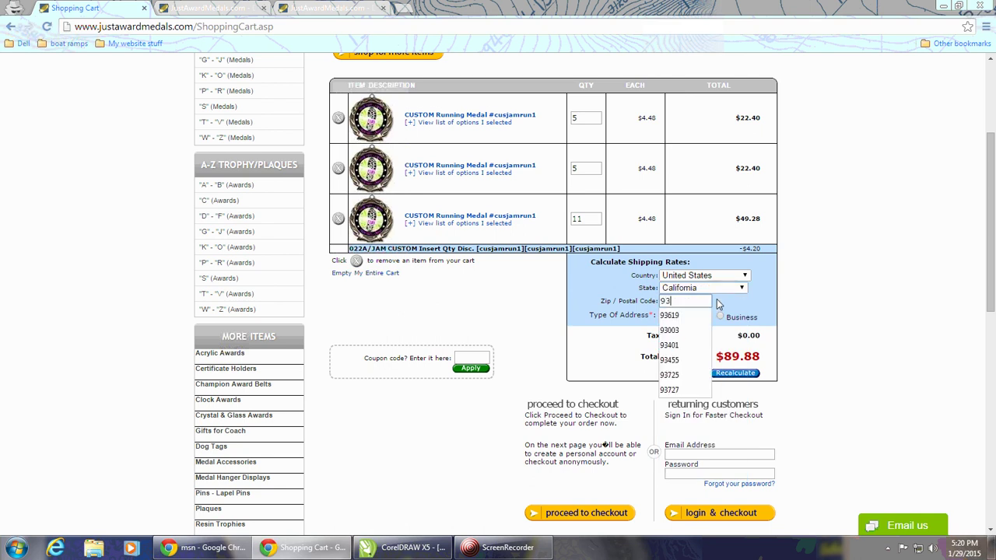
text(003)
click(828, 306)
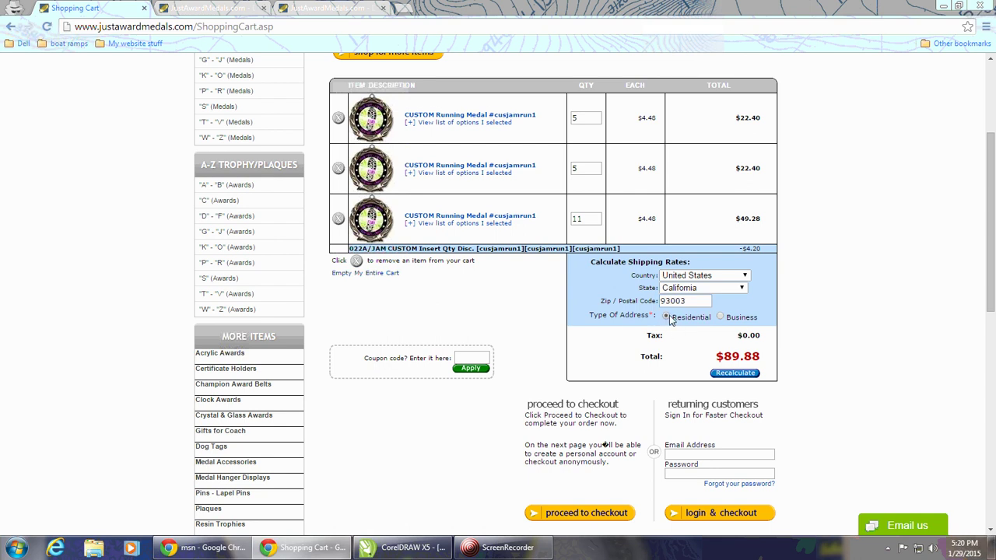
click(733, 375)
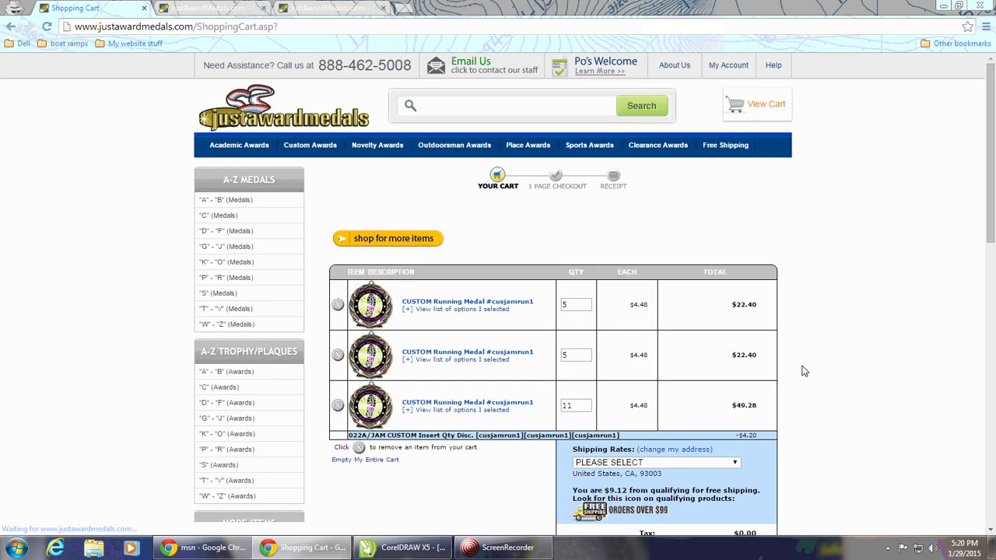
scroll(802, 369, down, 2)
scroll(798, 367, down, 1)
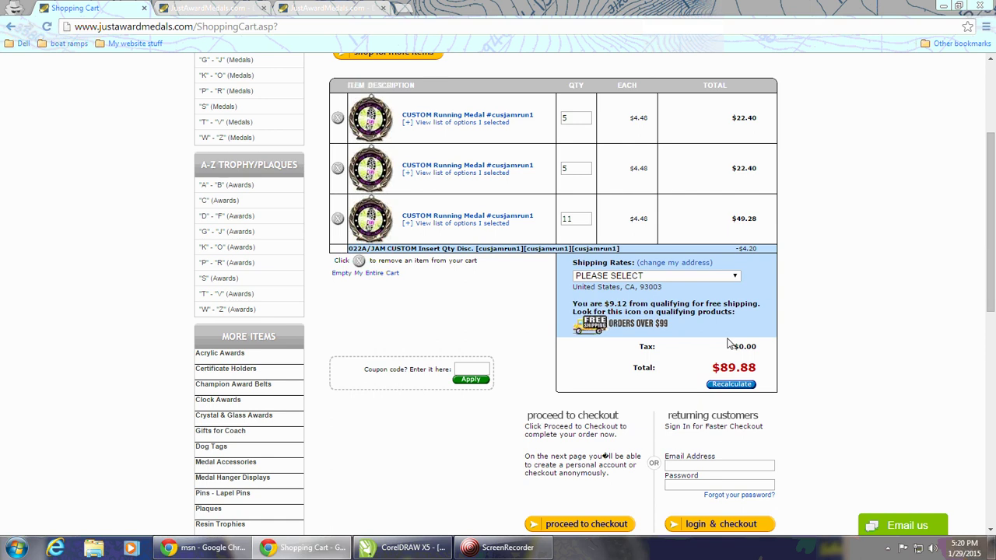
scroll(862, 332, up, 1)
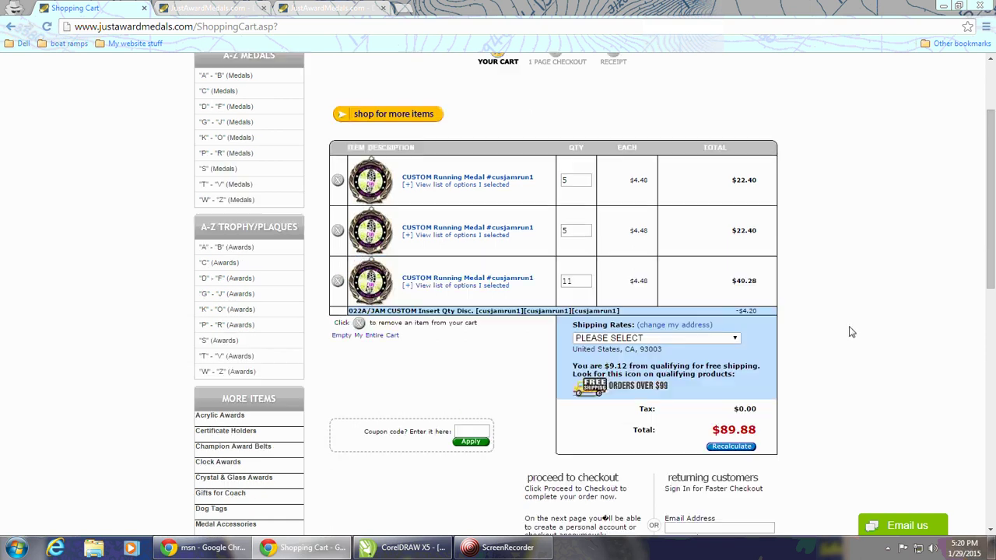
- Change the three medal quantities to 6, 6 and 12 and recalculate to $102.72
drag(579, 188, 551, 186)
text(6)
key(Tab)
text(6)
key(Tab)
text(12)
click(726, 448)
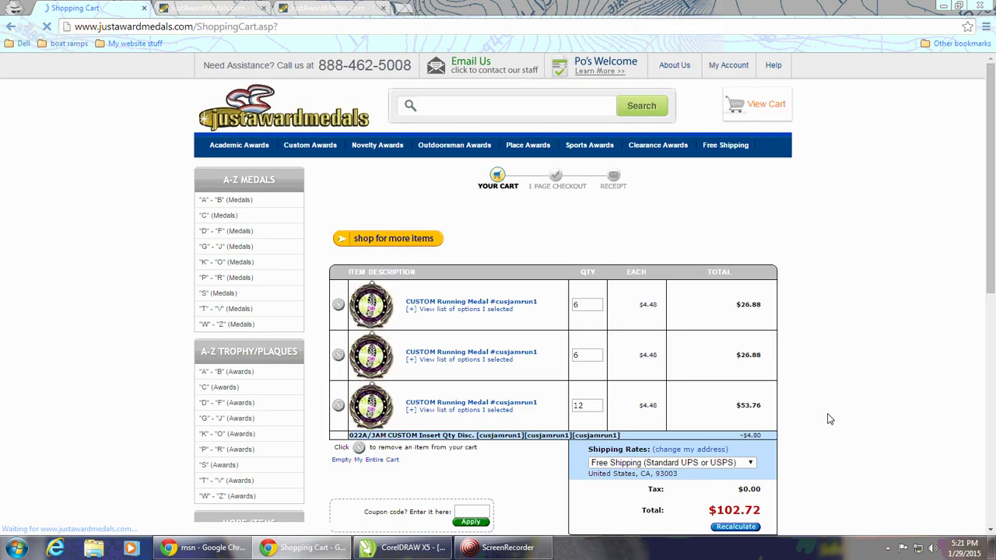
scroll(829, 418, down, 2)
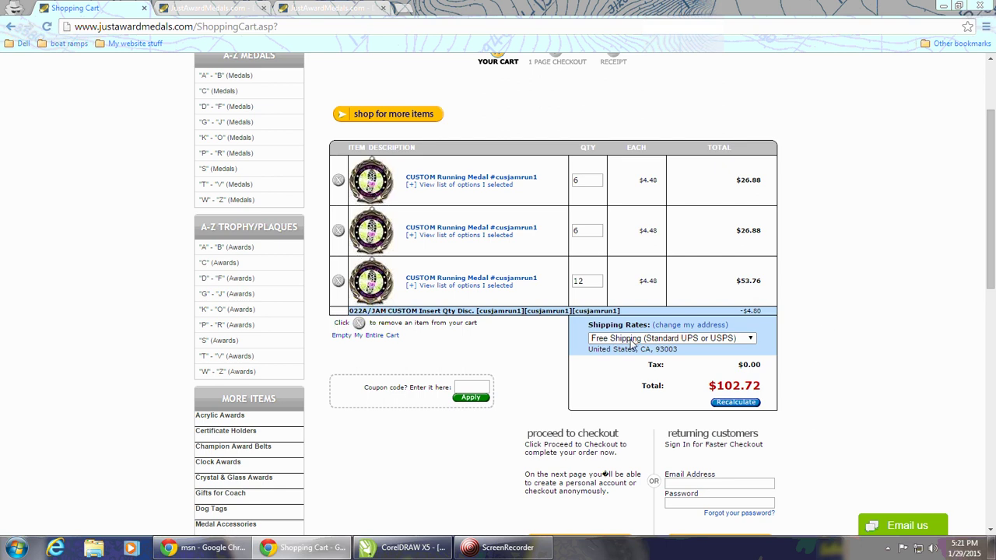
- Keep Free Shipping as the shipping rate and proceed to the one-page checkout
click(751, 341)
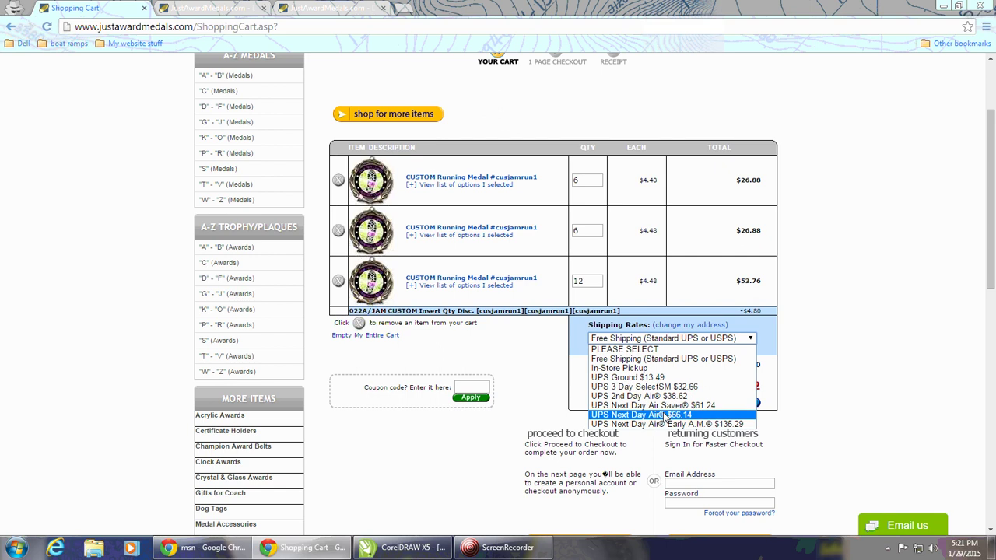
click(863, 294)
scroll(862, 293, down, 2)
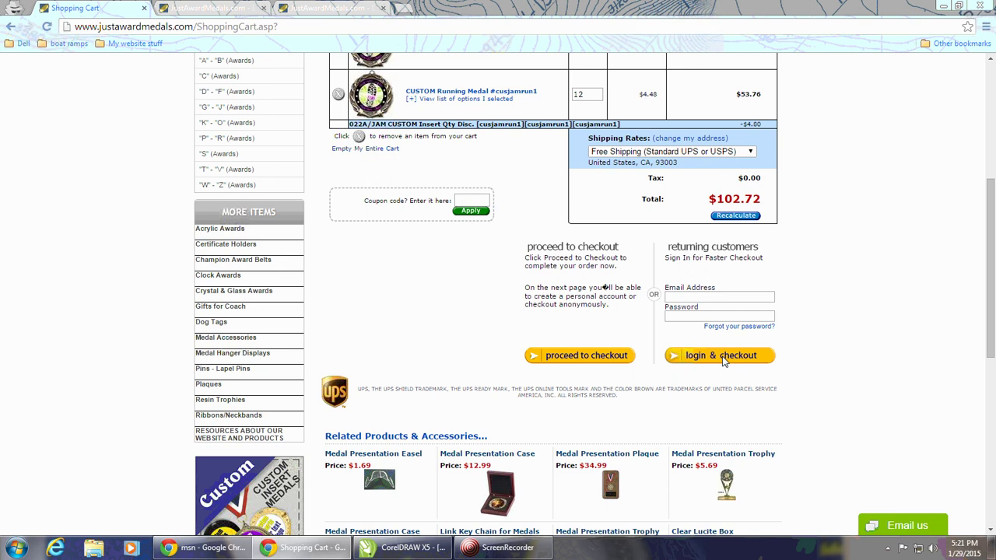
click(570, 358)
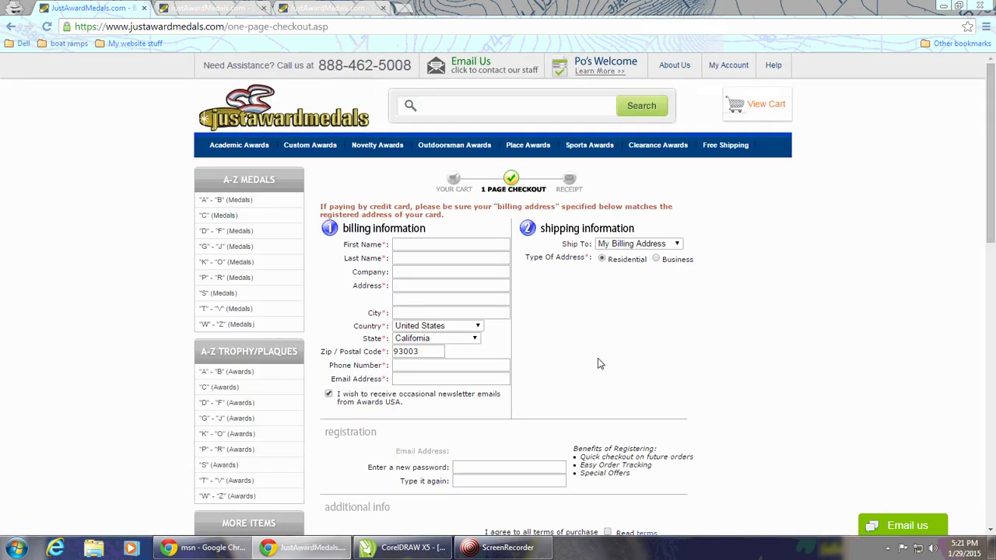
- Keep Ship To on 'My Billing Address' (residential), then review the $102.72 total and payment section
scroll(602, 347, down, 2)
scroll(605, 344, down, 2)
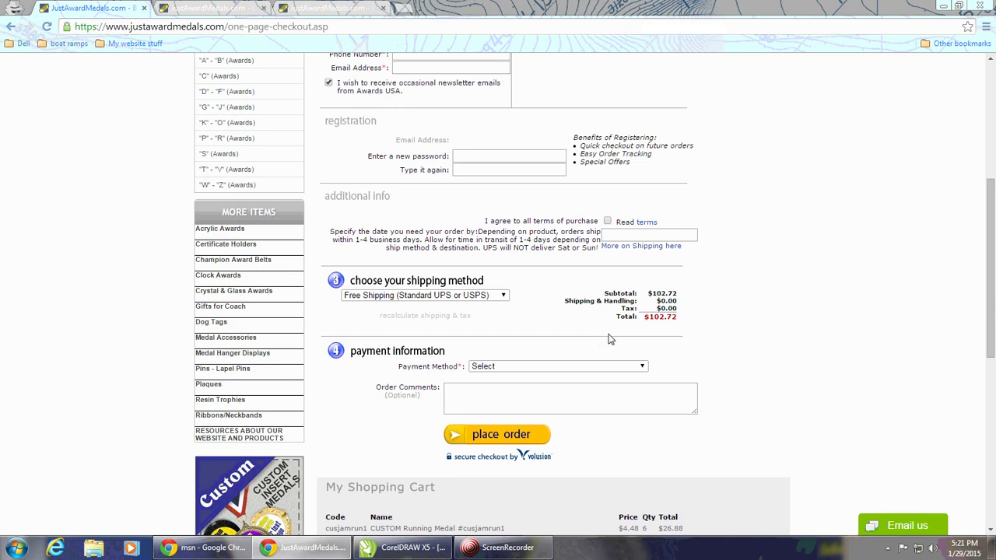
scroll(610, 339, up, 3)
scroll(610, 339, up, 1)
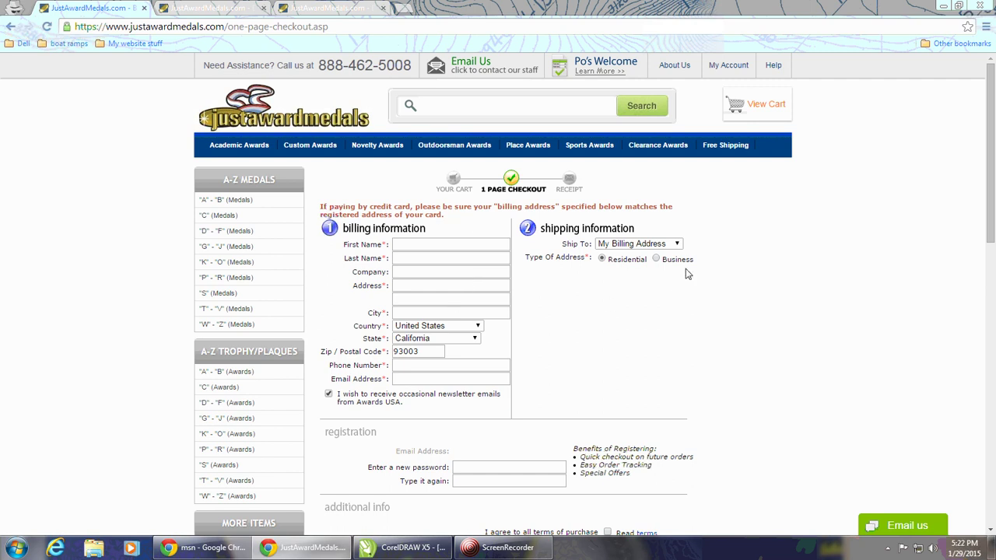
click(677, 244)
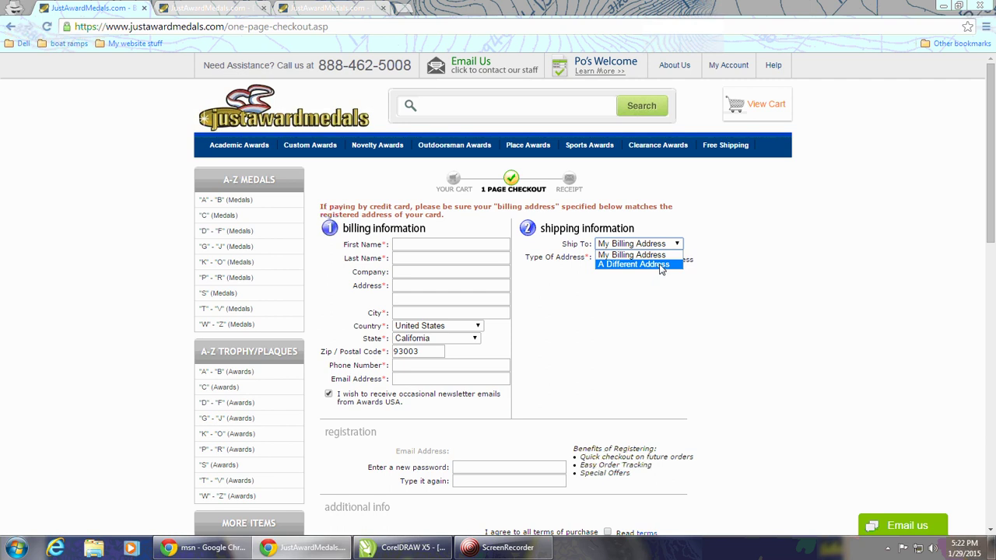
click(697, 238)
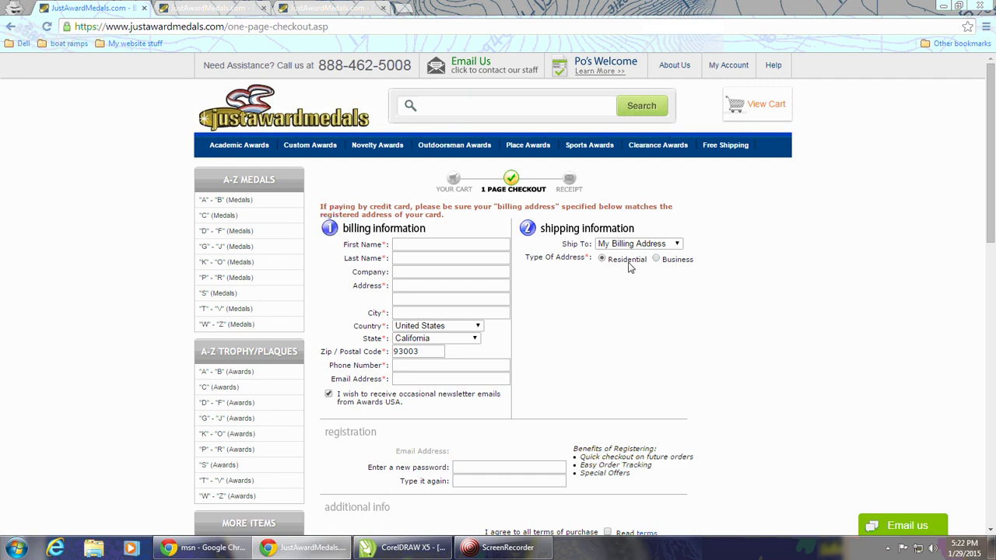
scroll(640, 292, down, 3)
scroll(618, 298, down, 2)
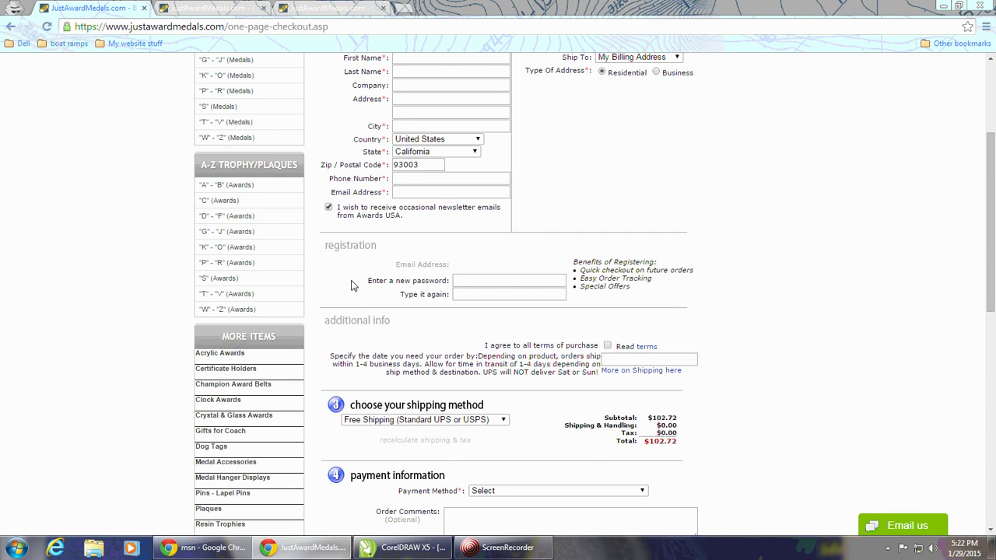
scroll(351, 285, down, 1)
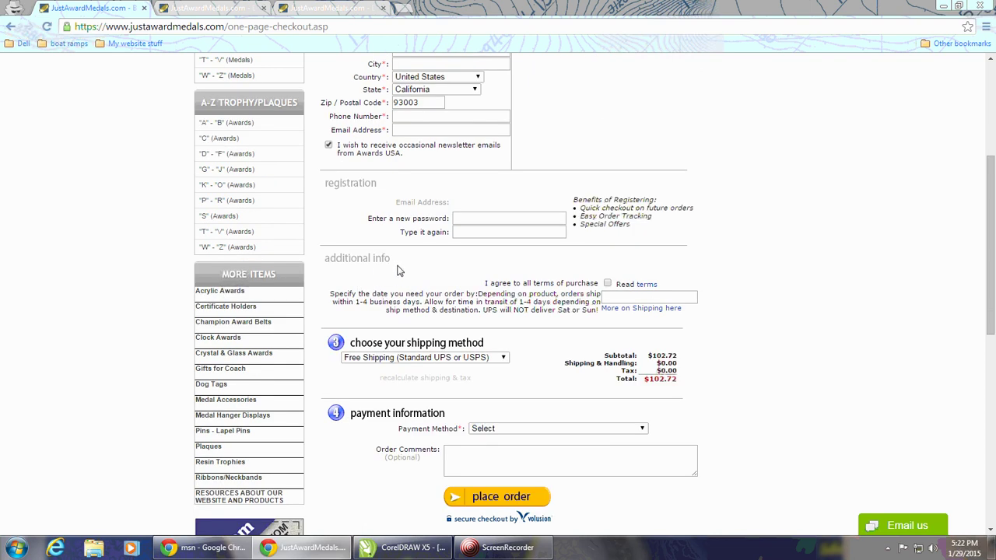
- After reading the terms, agree to all terms of purchase and enter 6-1-14 as the needed-by date
click(647, 286)
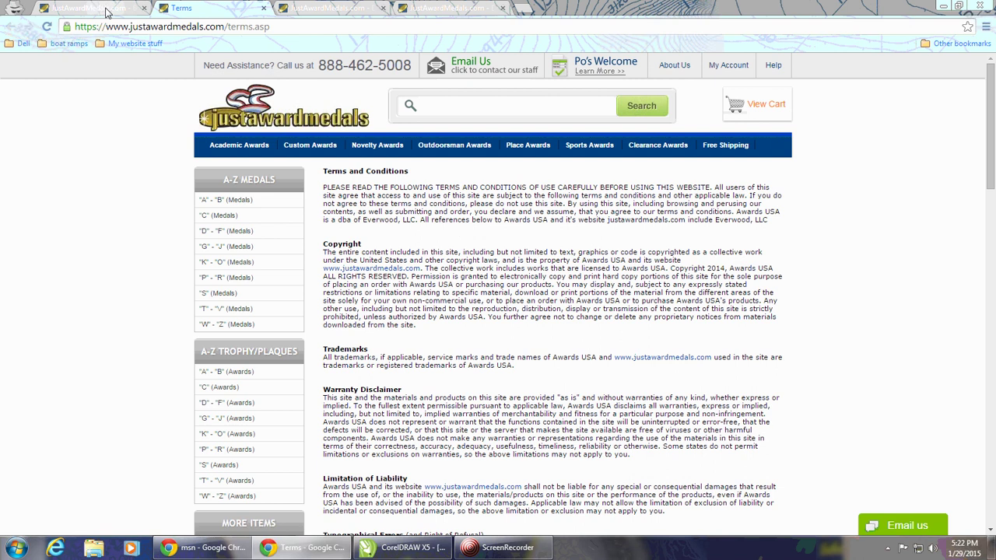
click(107, 9)
click(607, 284)
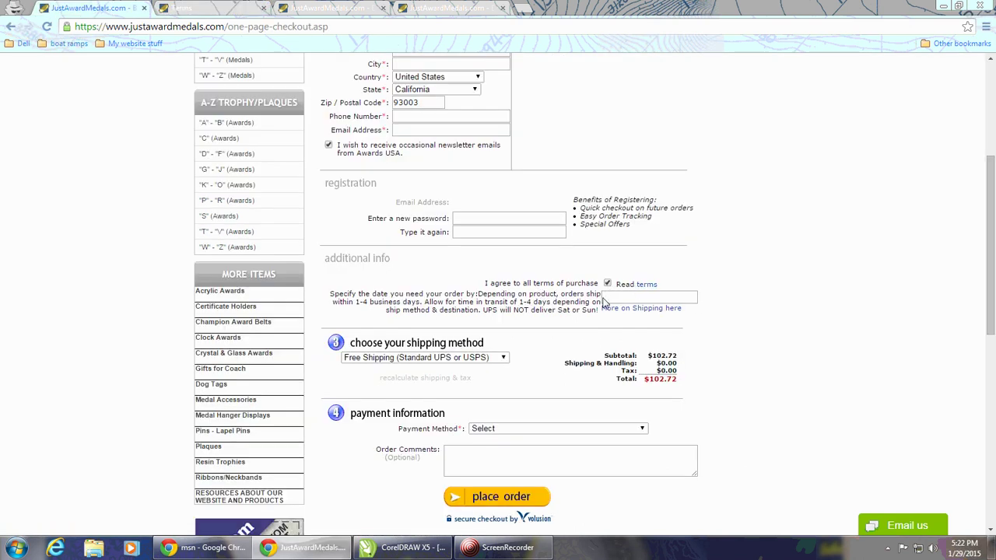
click(613, 299)
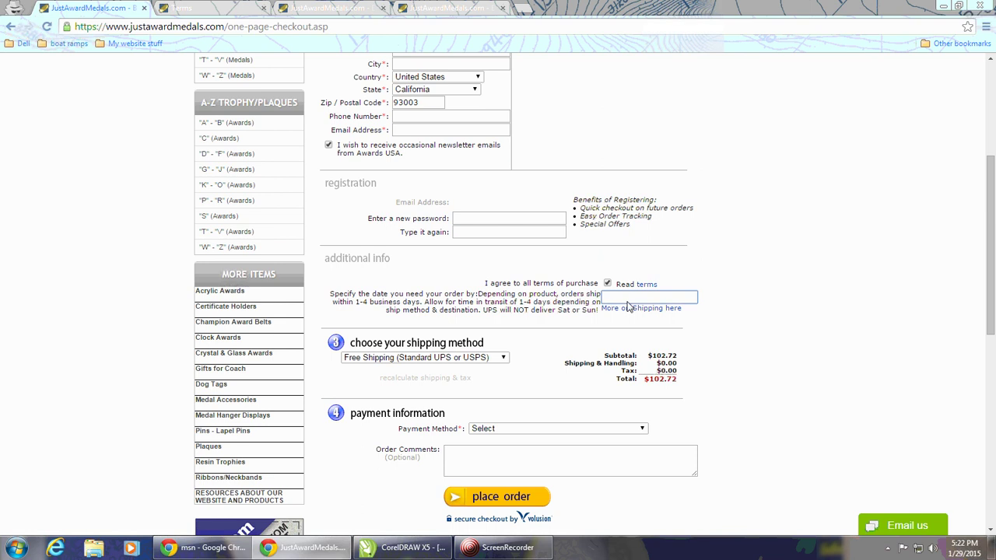
text(6-1-)
text(14)
- Read the 'More on Shipping here' page and return to the checkout
scroll(717, 318, down, 1)
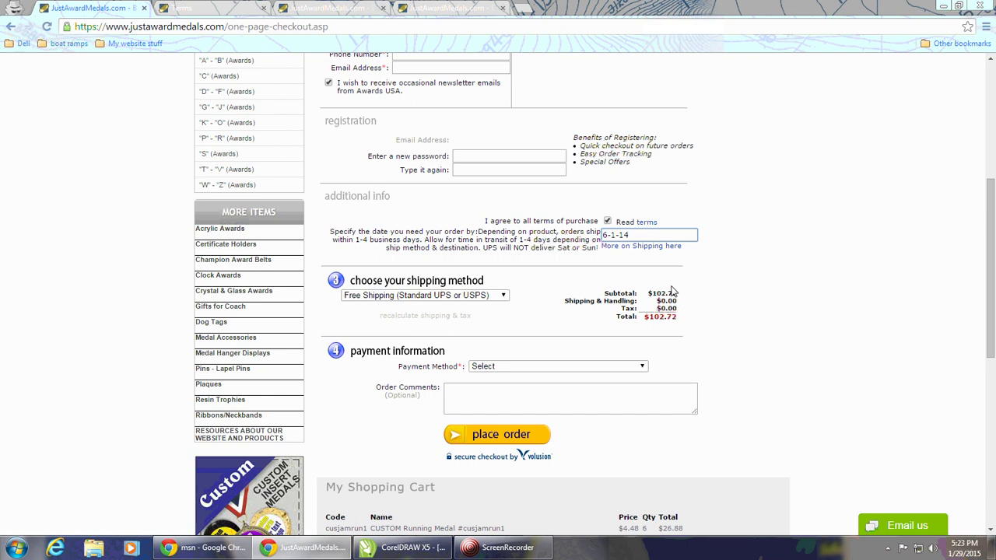
click(643, 247)
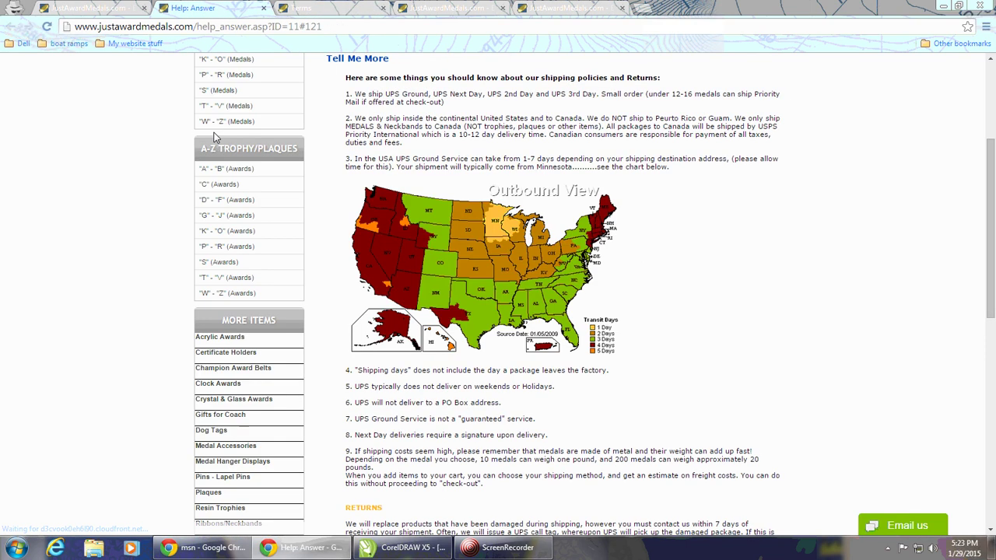
click(92, 8)
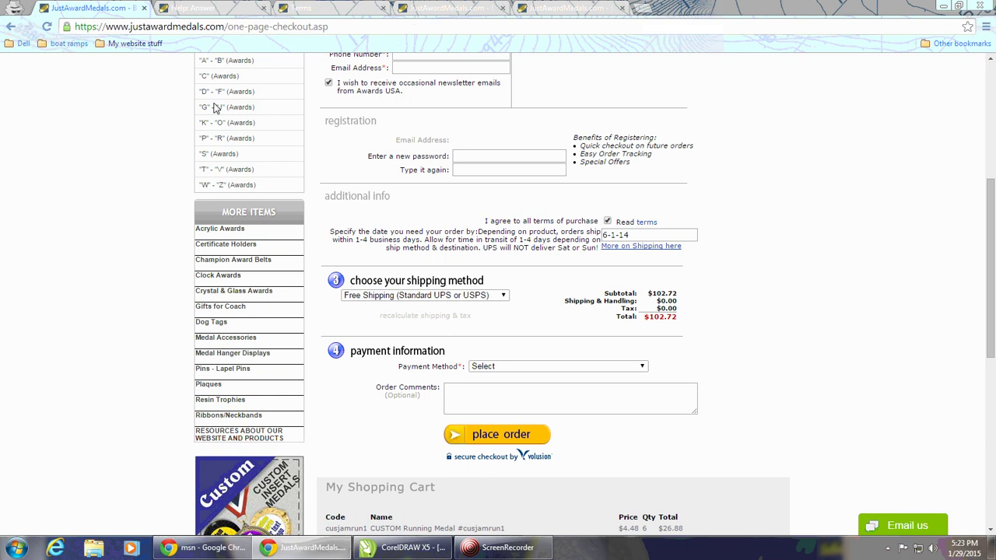
scroll(797, 342, down, 1)
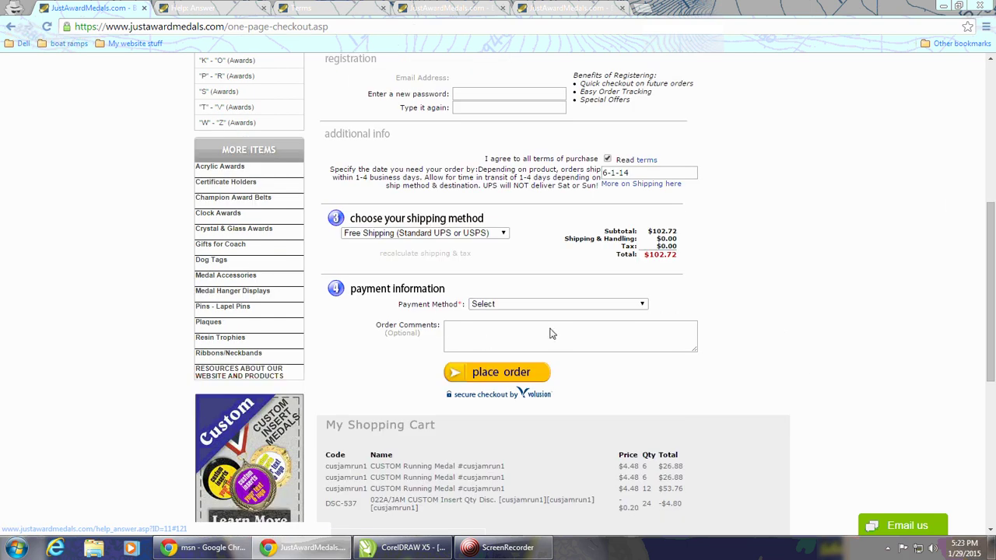
click(644, 305)
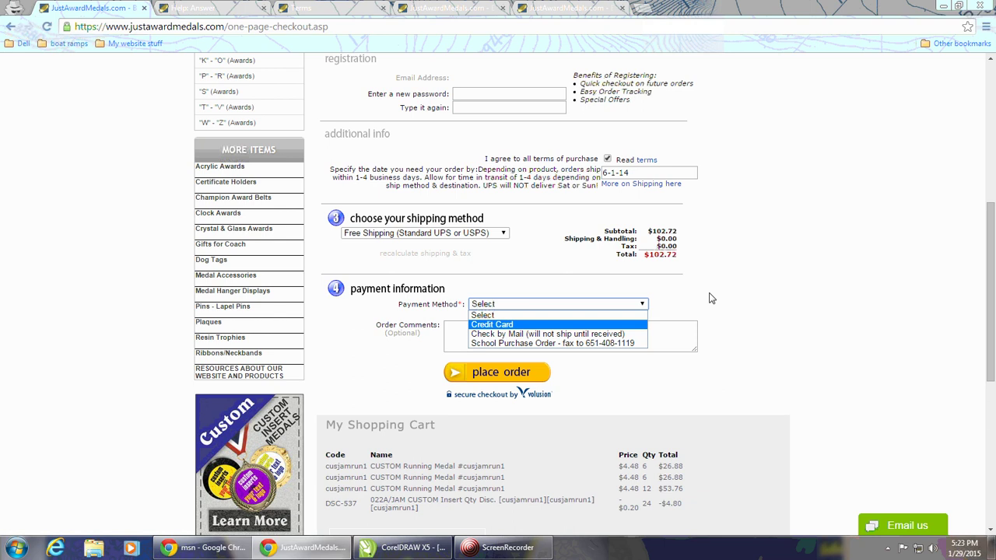
scroll(710, 297, down, 1)
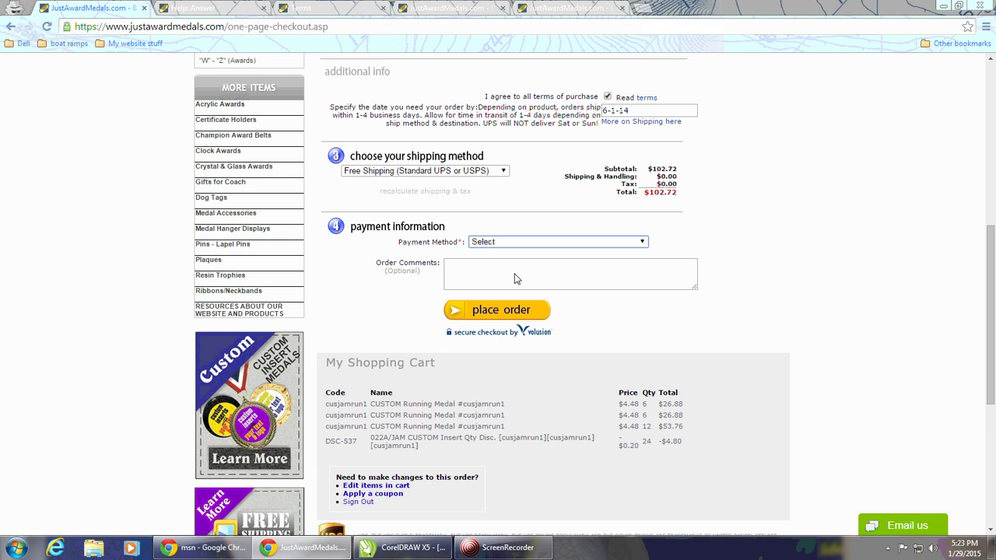